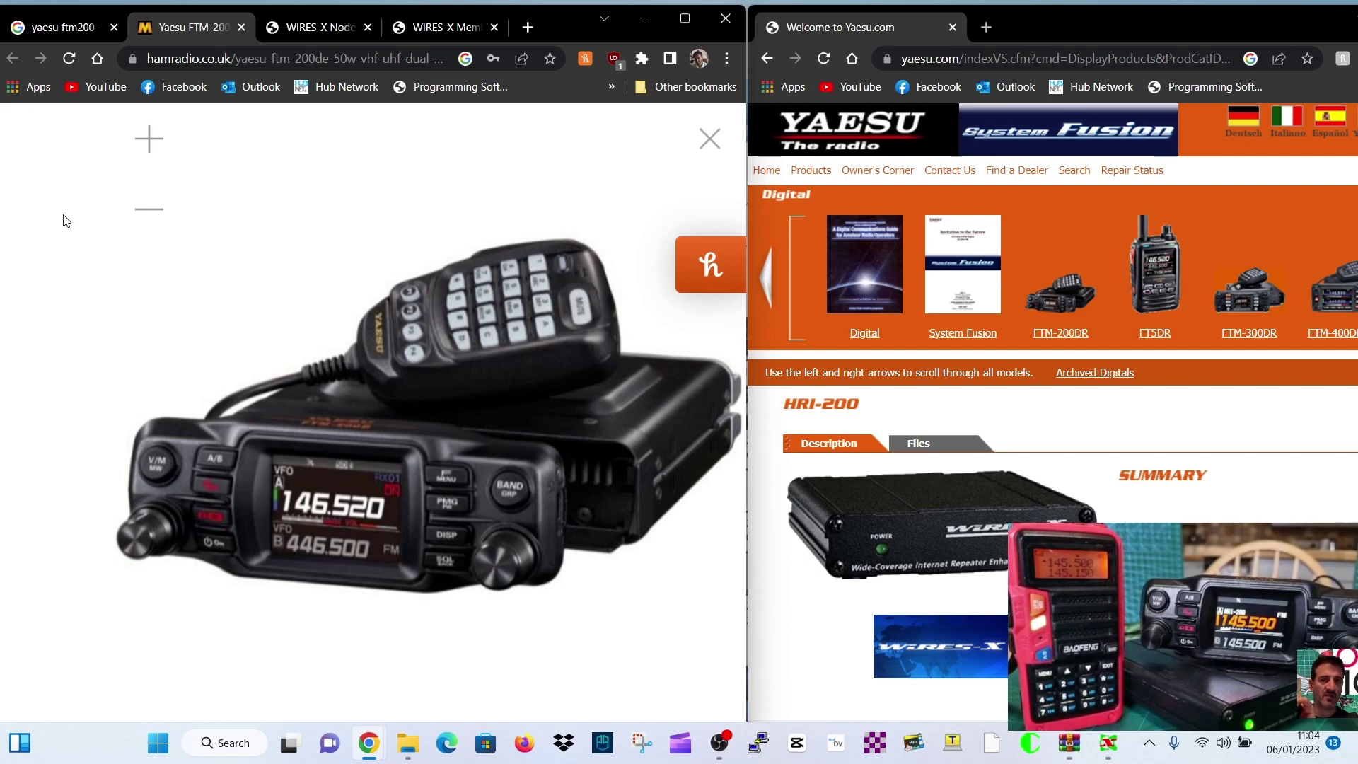
Show the WIRES-X member registration page and its e-mail address form at full window size, and restore the side-by-side view.
click(426, 28)
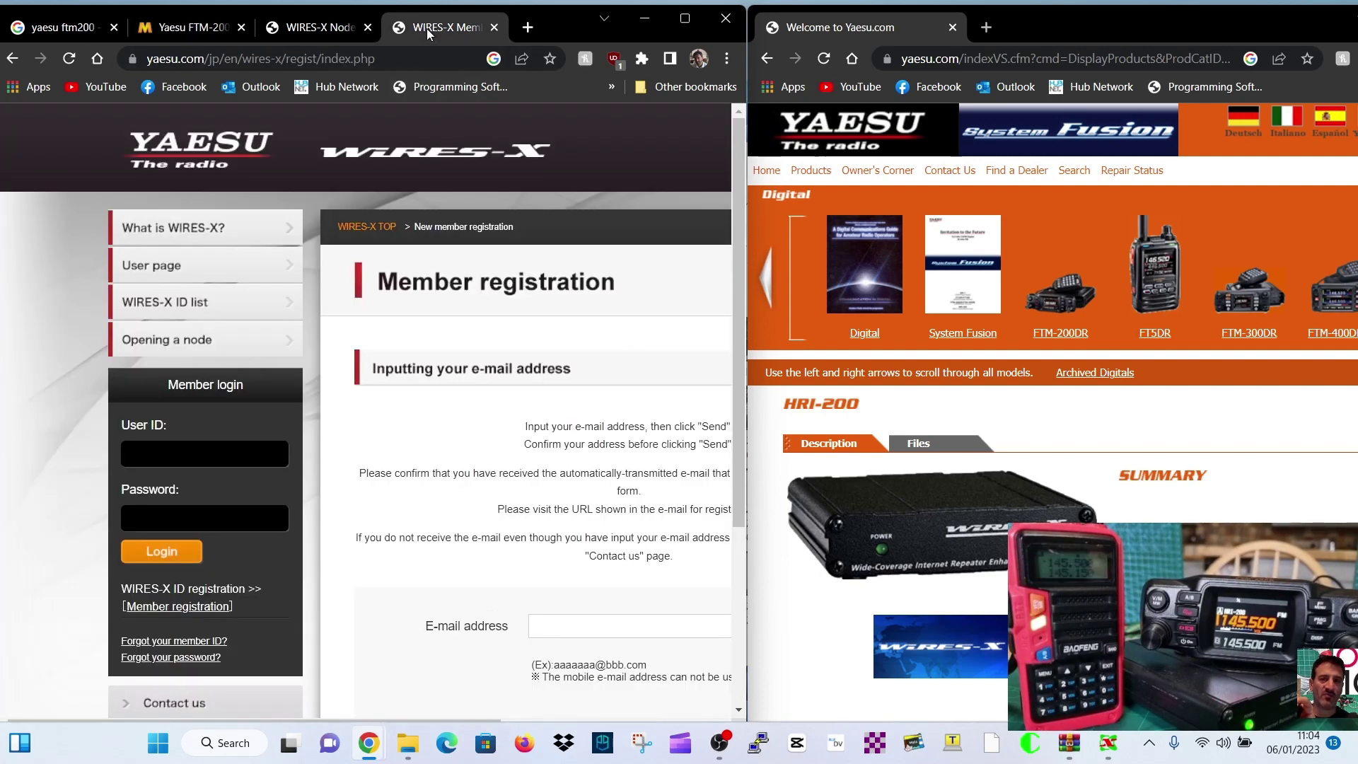
click(686, 23)
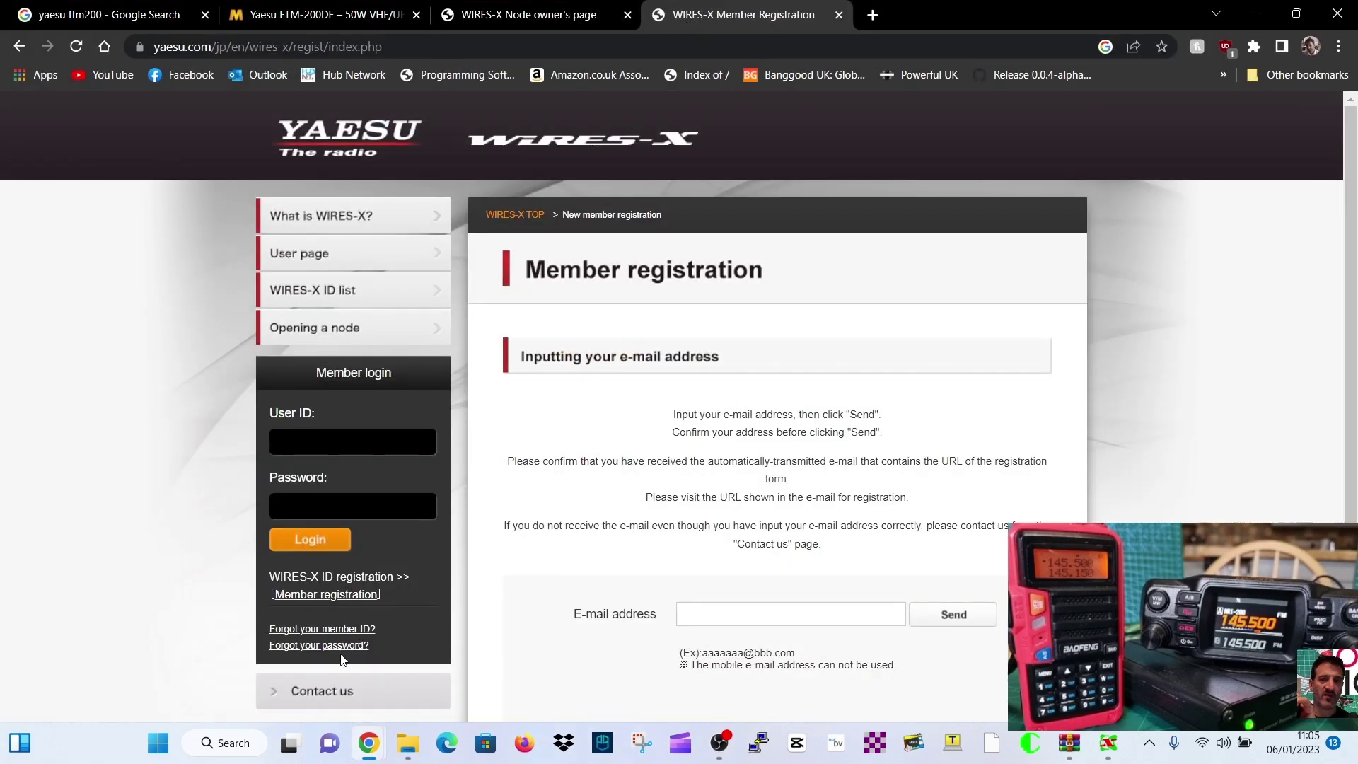
click(308, 598)
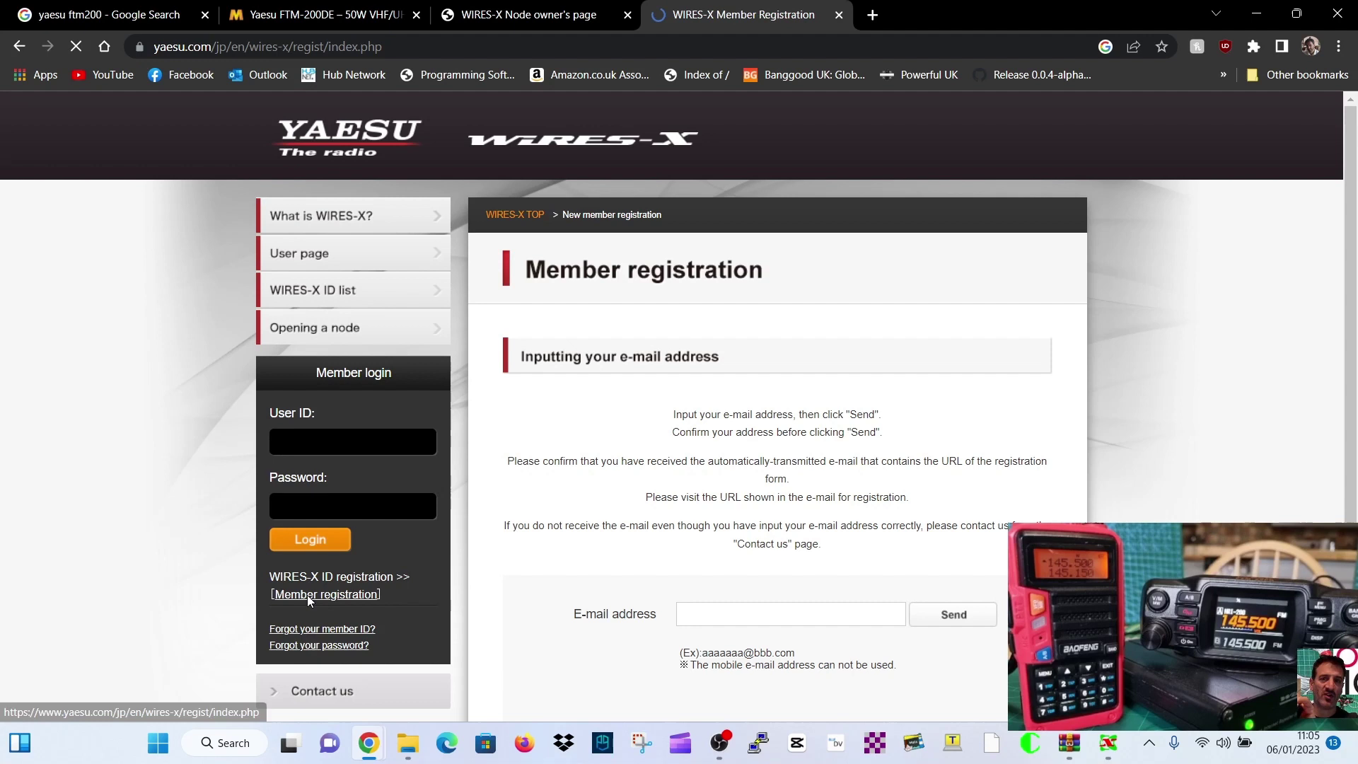
click(725, 613)
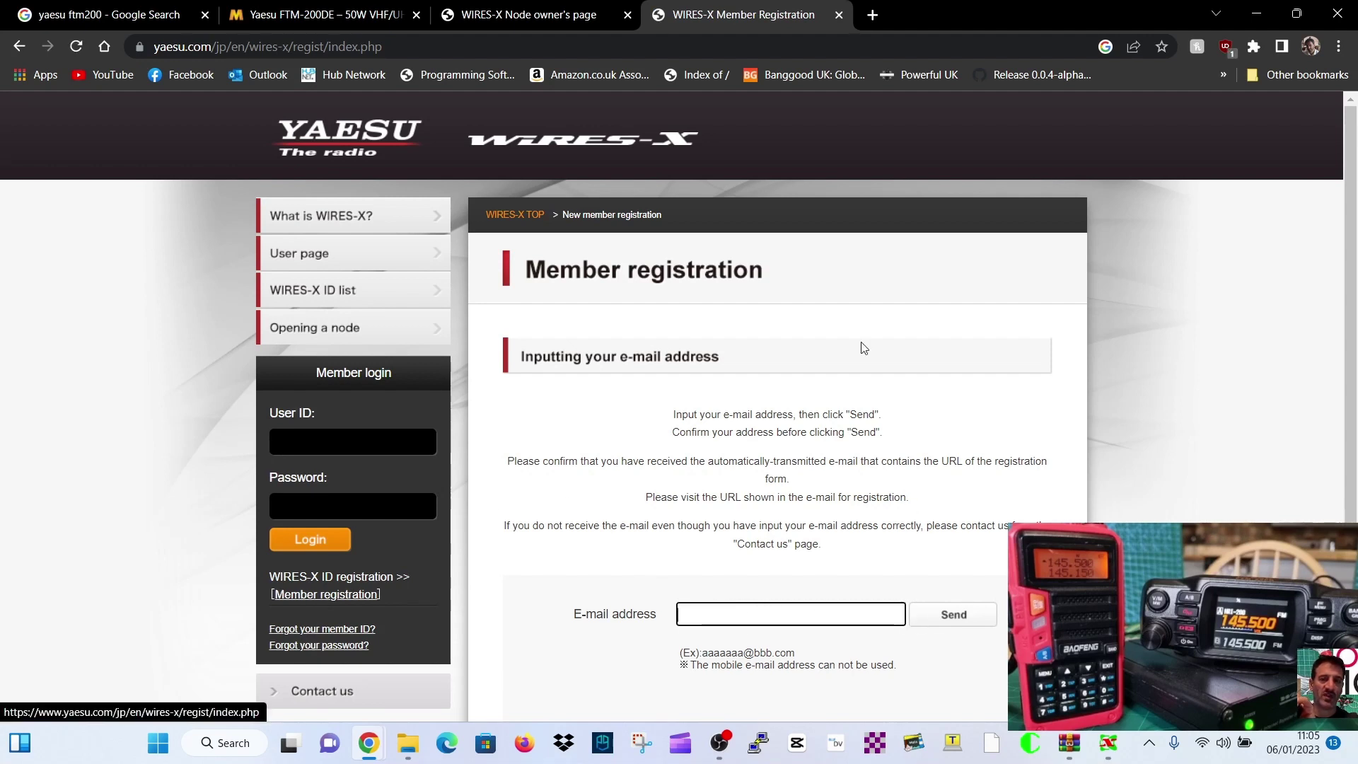
click(1290, 21)
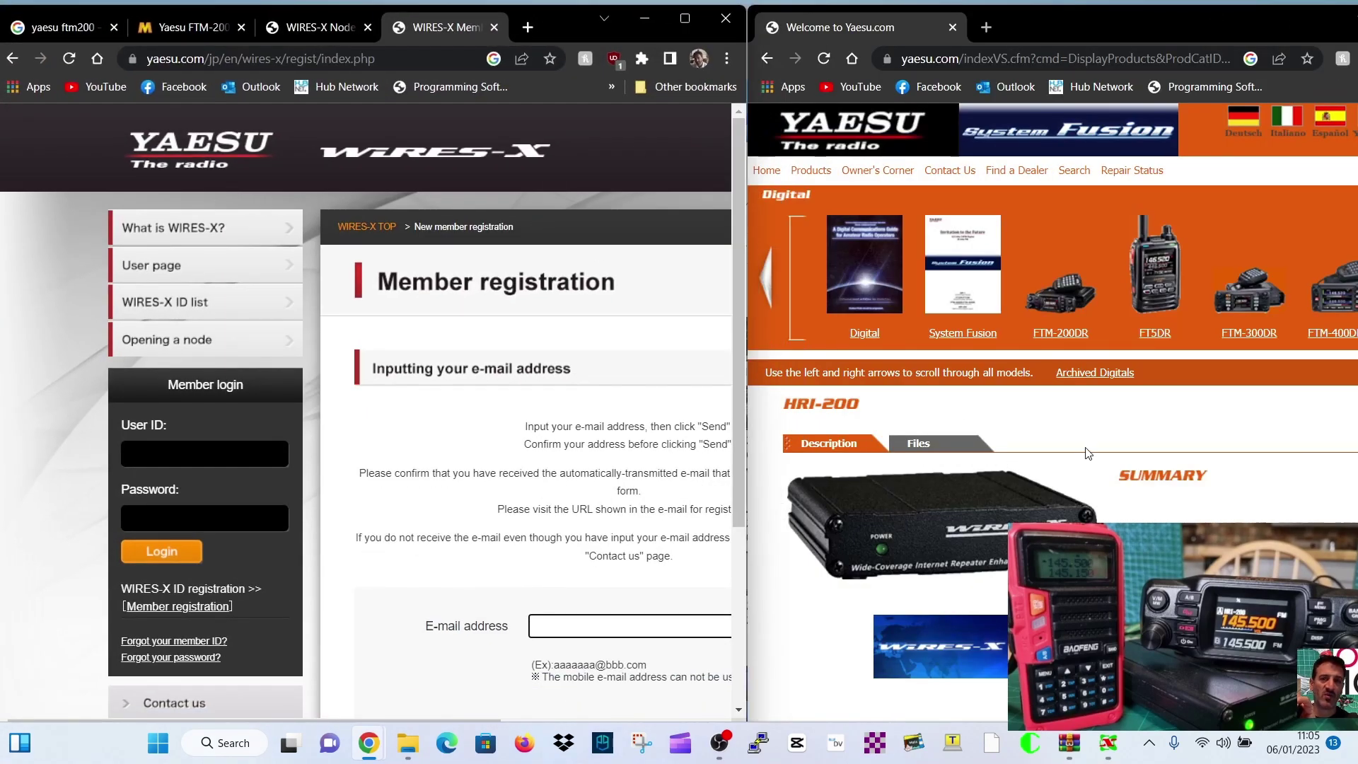
key(F5)
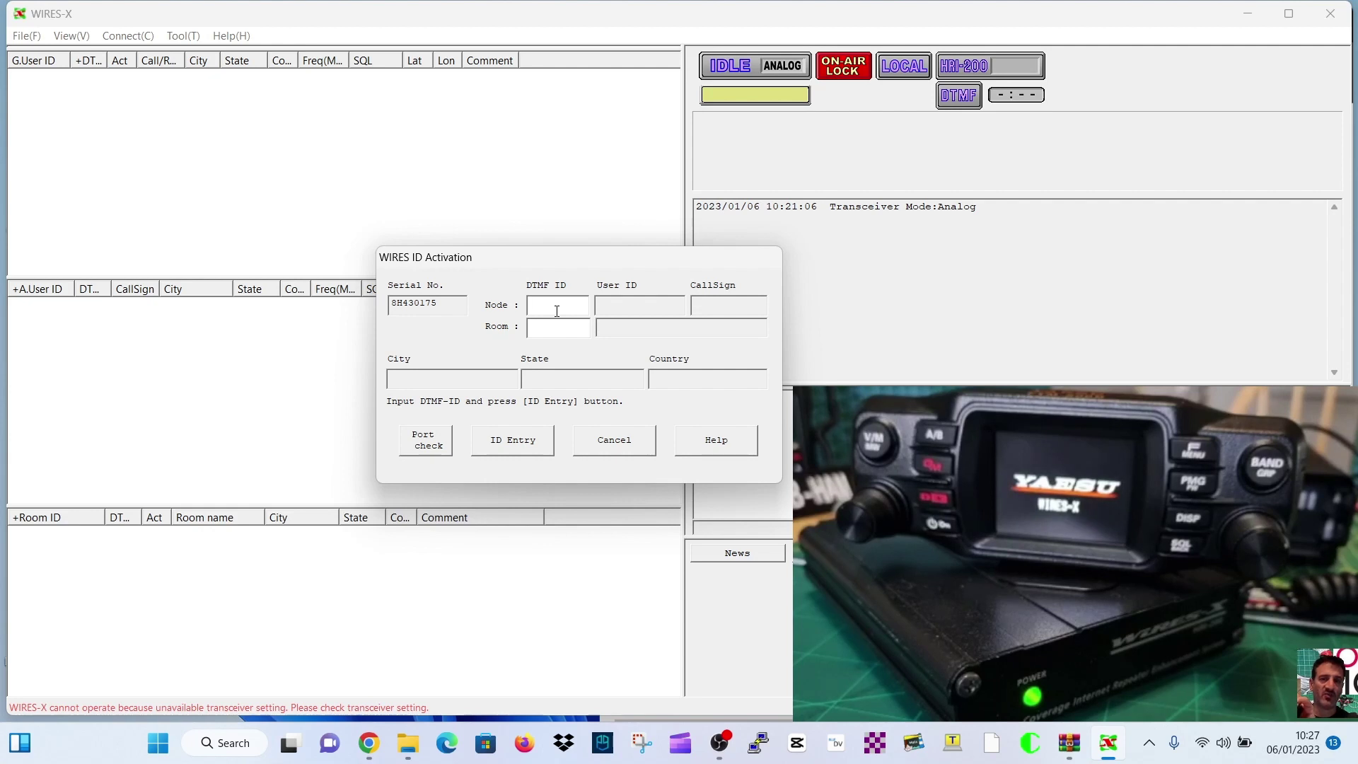
Activate the WIRES ID with the assigned node and room DTMF IDs and accept the WIRES ID information settings.
text(9203)
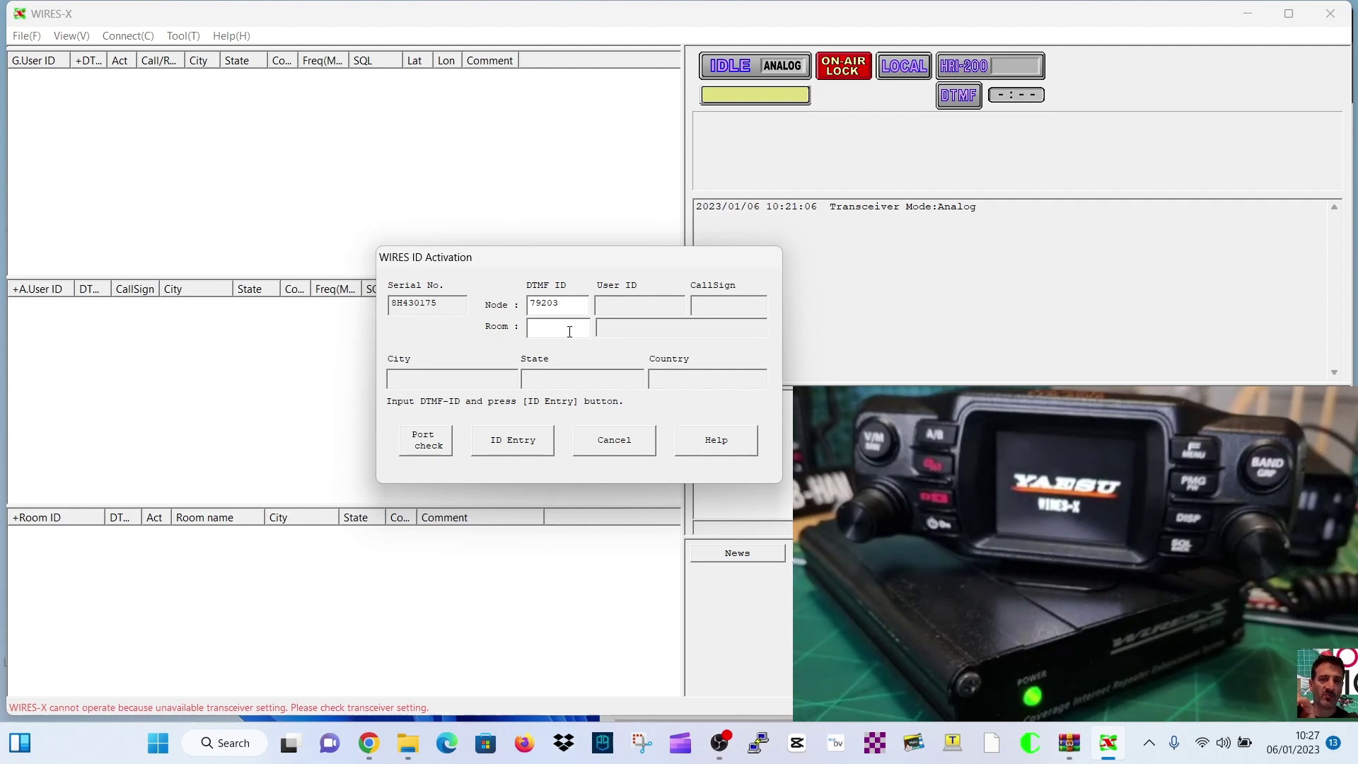
text(89203)
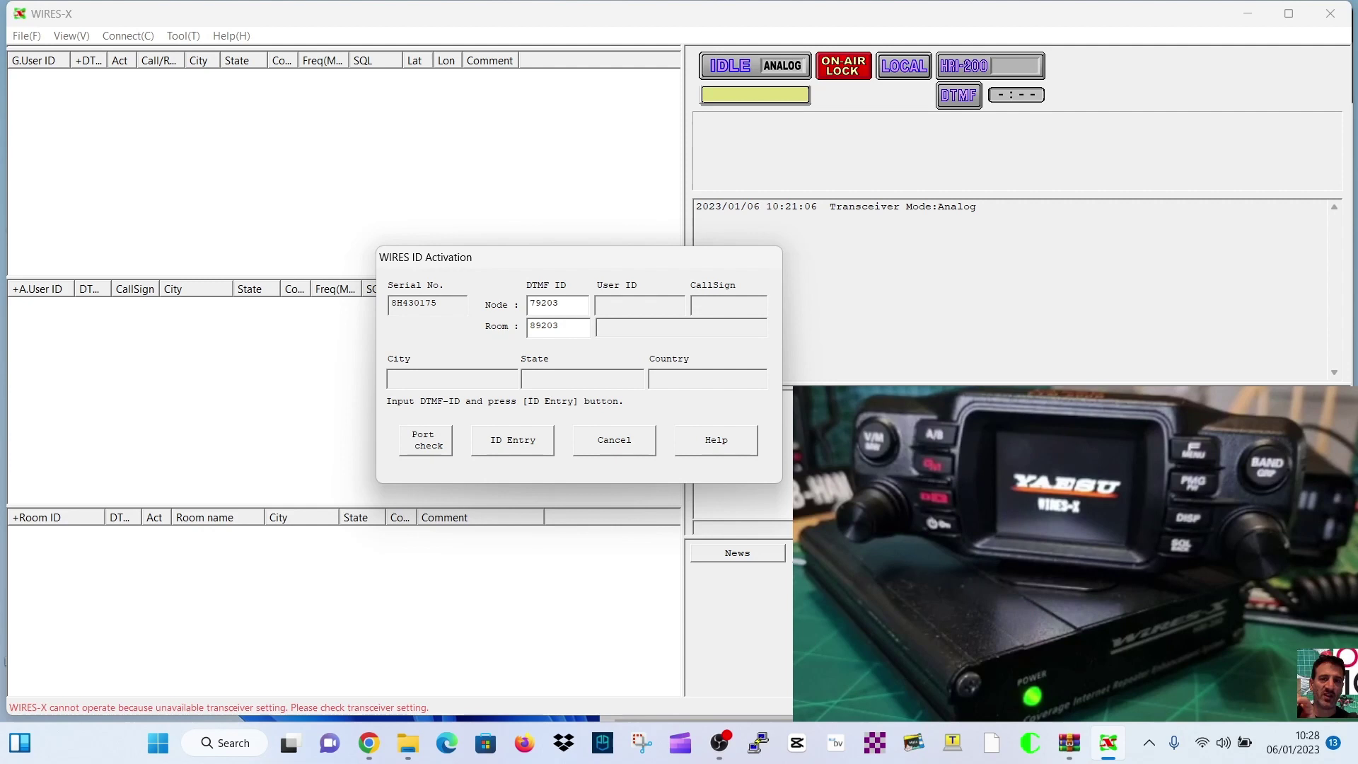
click(496, 444)
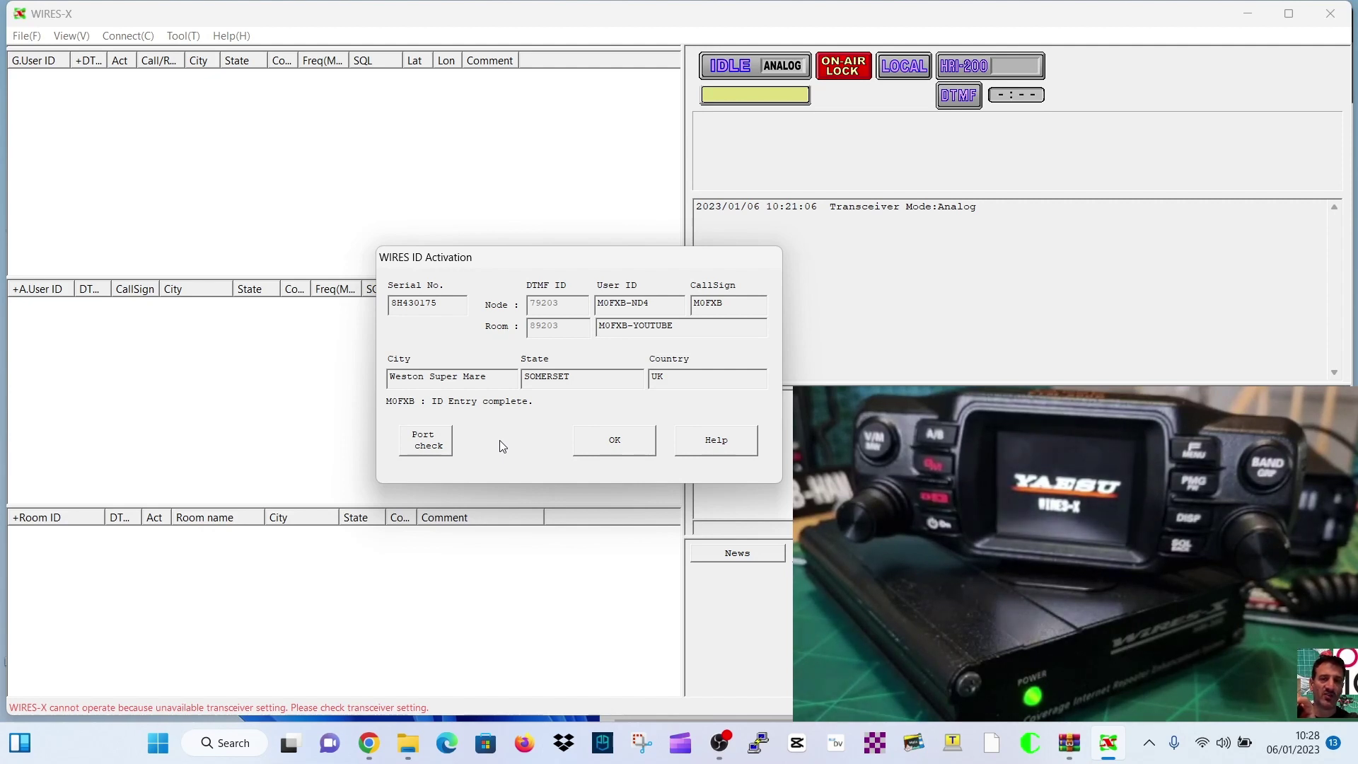
click(610, 446)
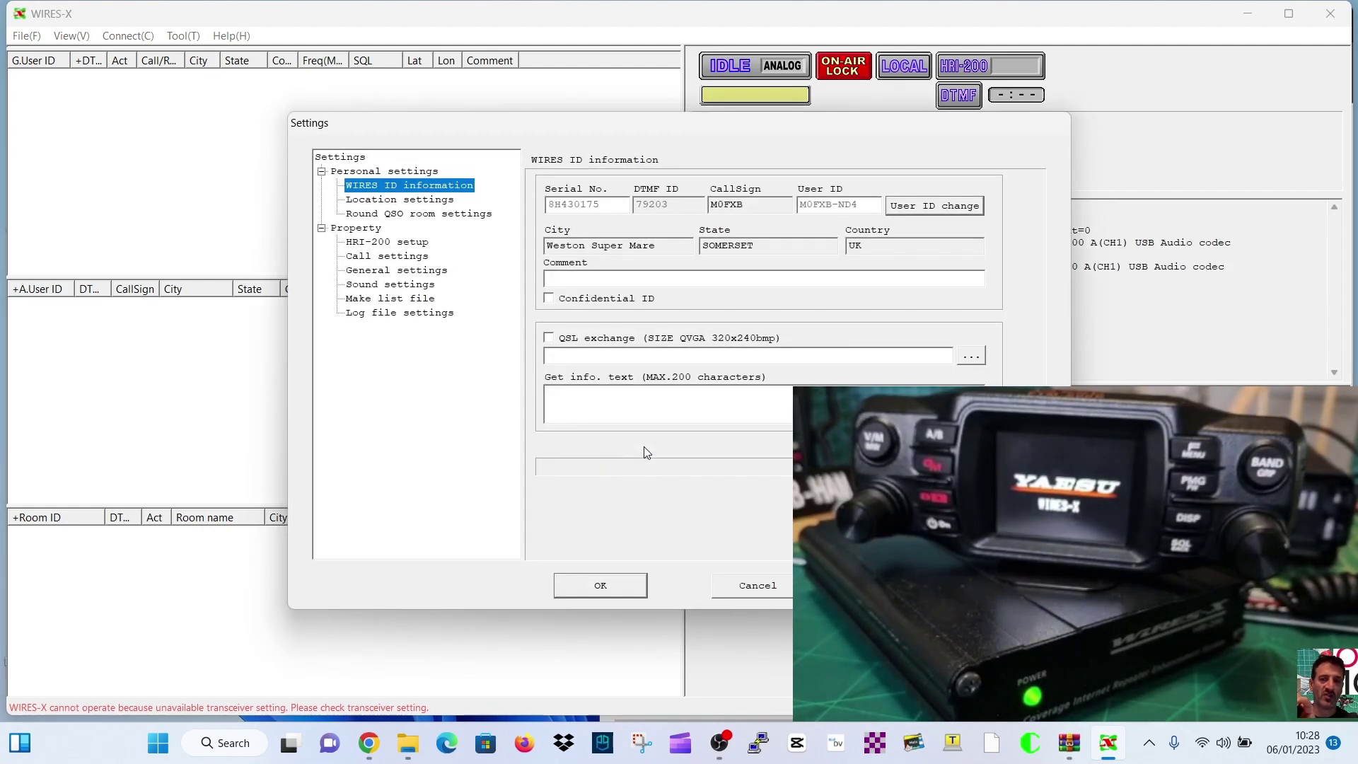
click(600, 586)
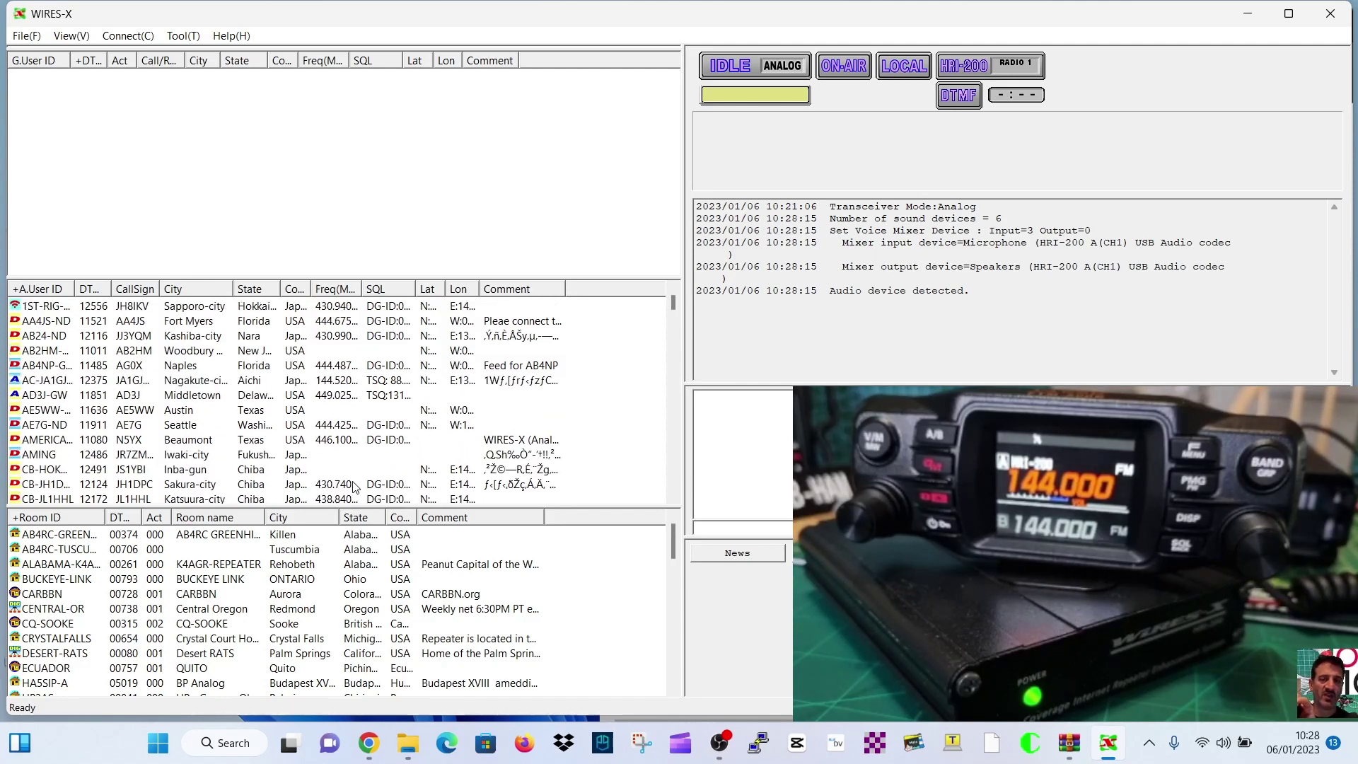
Set the voice channel frequency of the transceiver to 438.575 MHz and apply it.
click(27, 36)
click(86, 167)
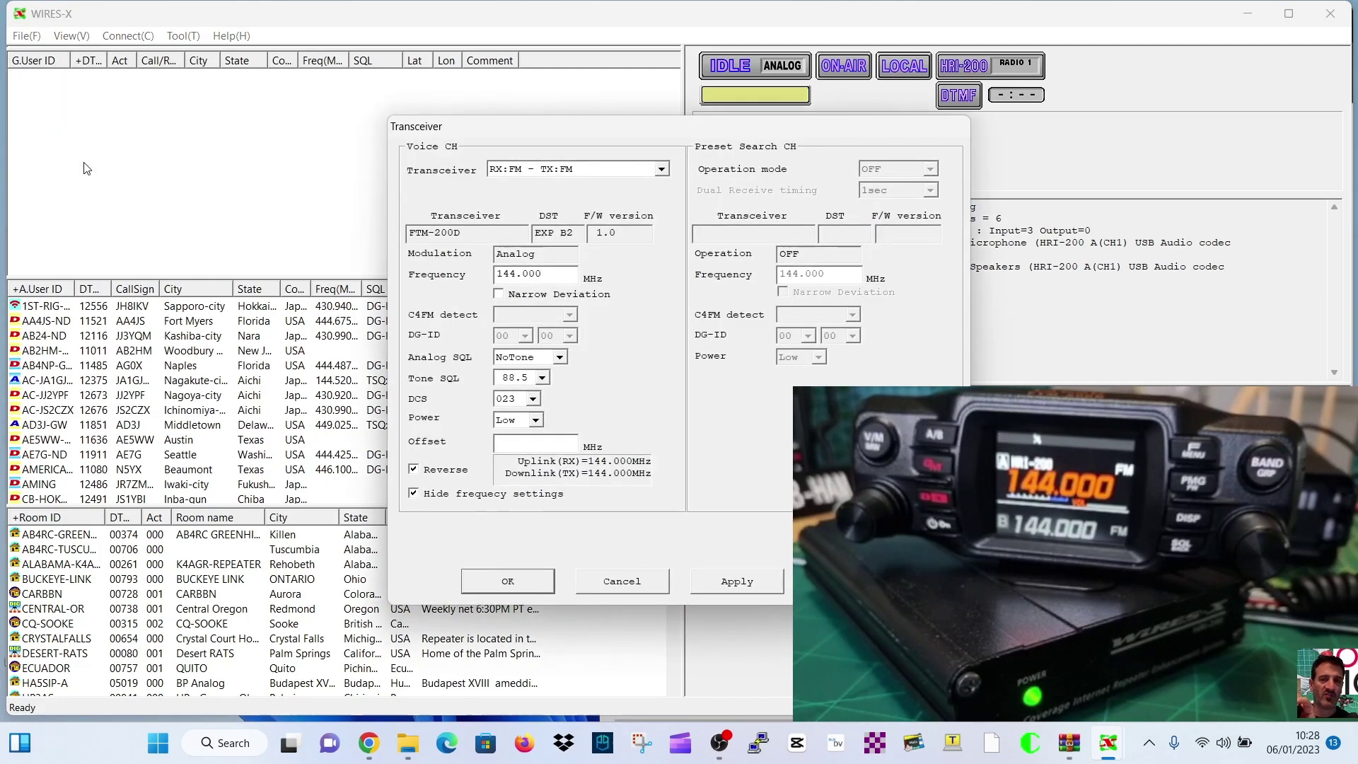
drag(497, 273, 541, 273)
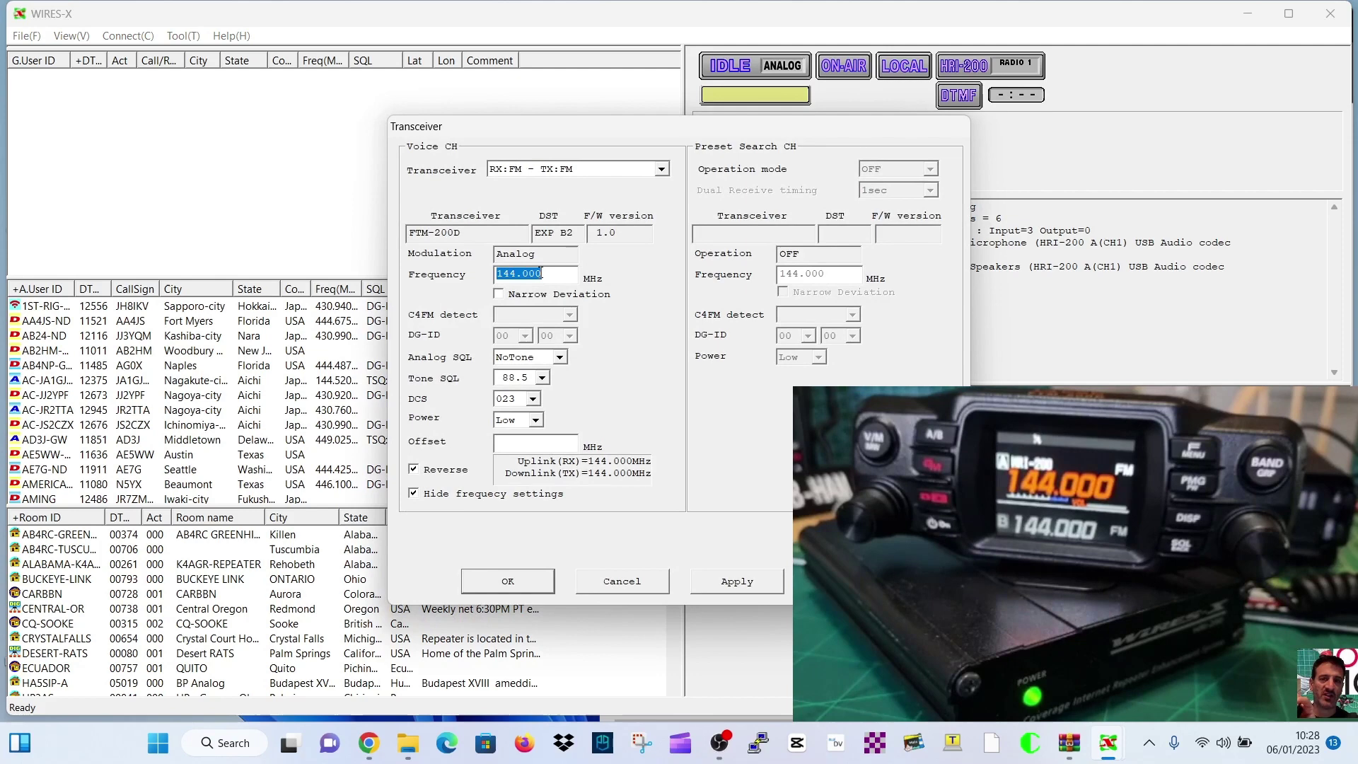
text(438)
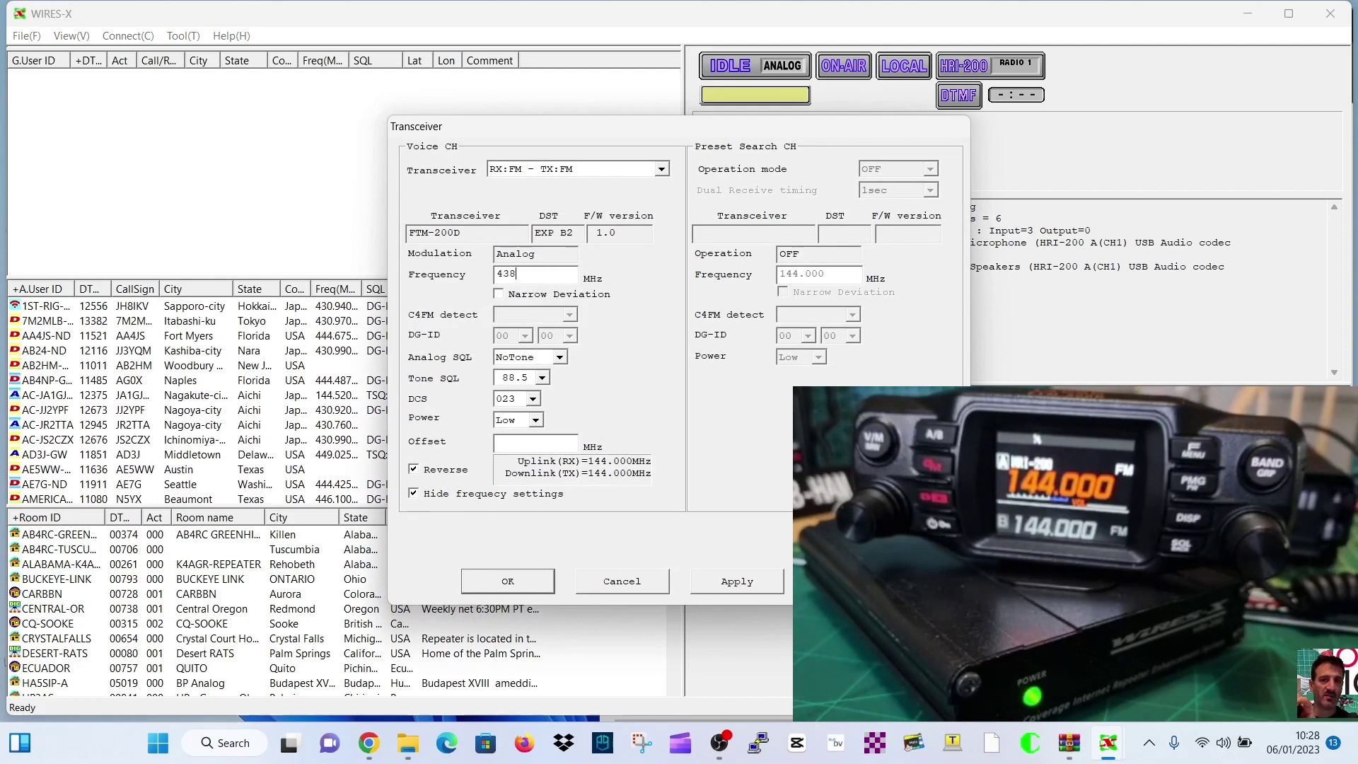
text(.575)
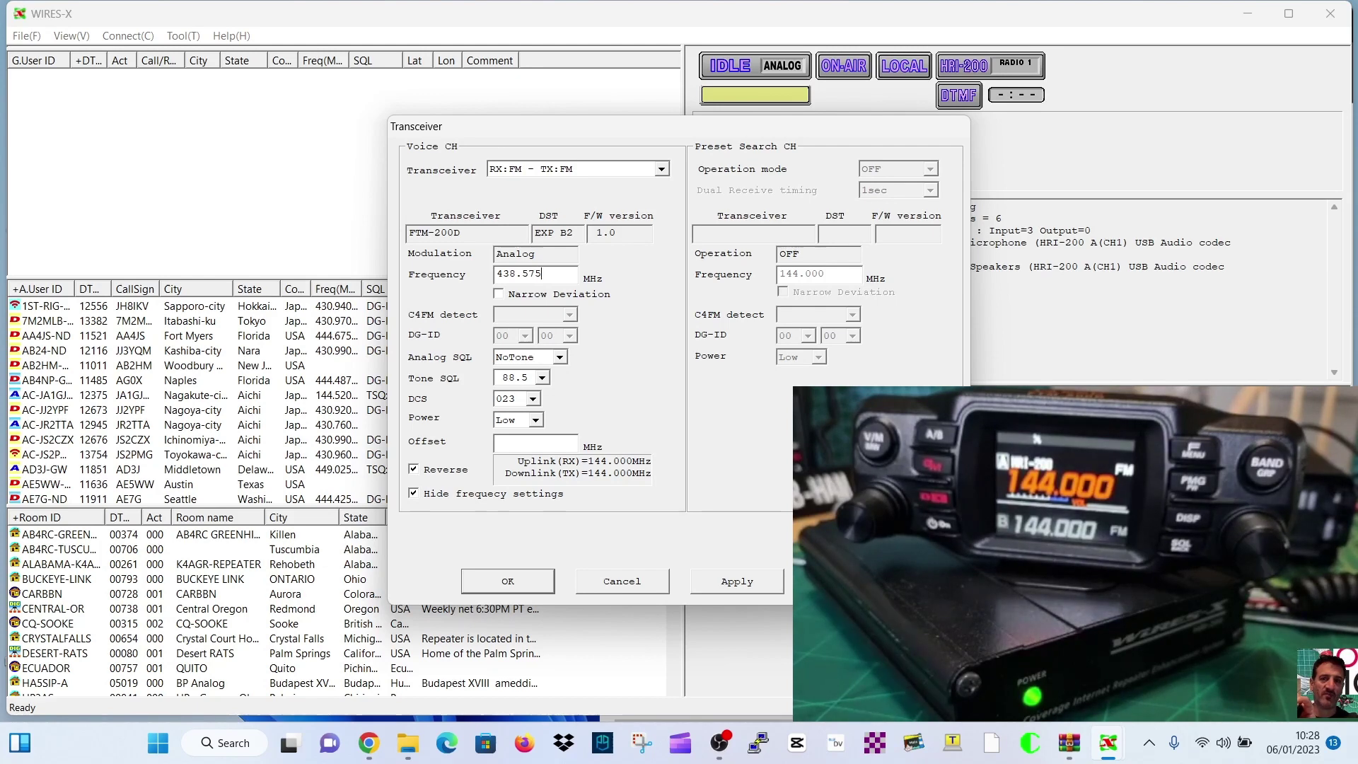
click(762, 587)
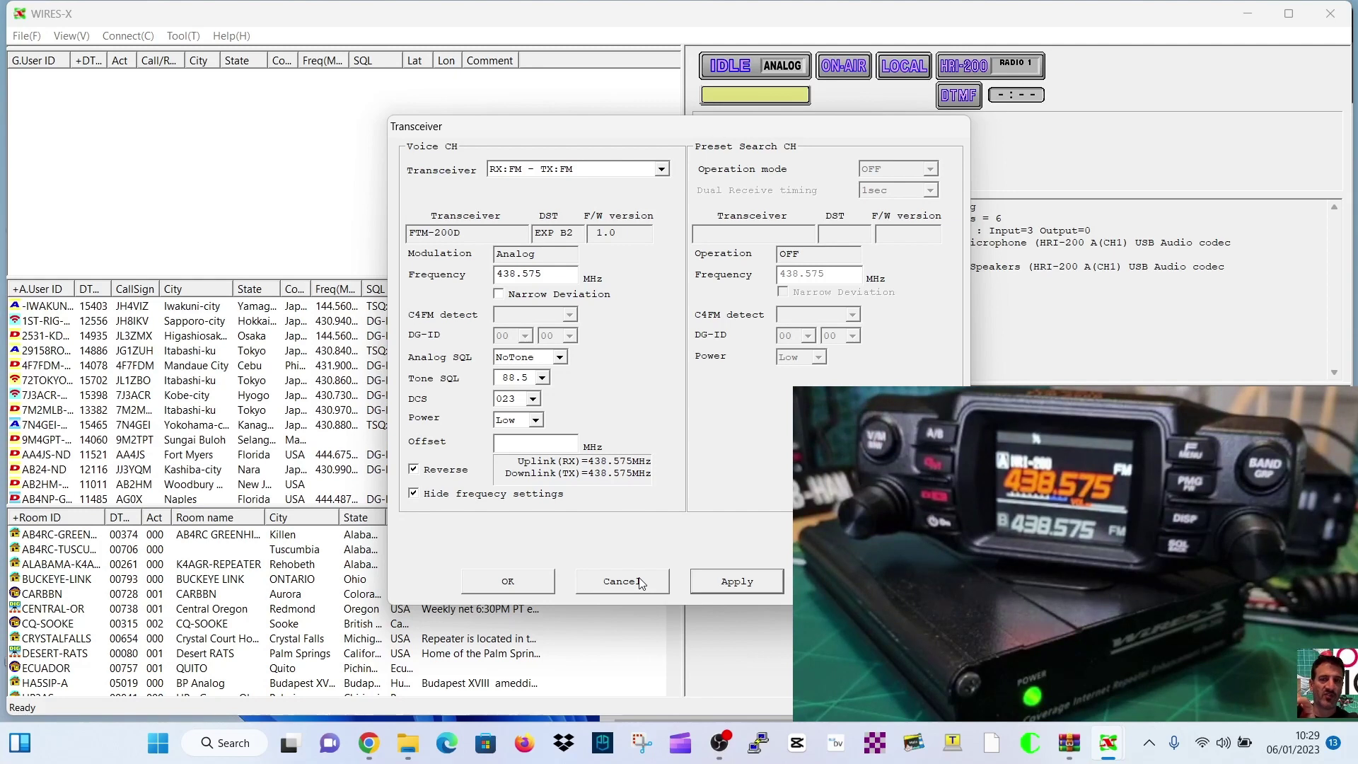
click(508, 582)
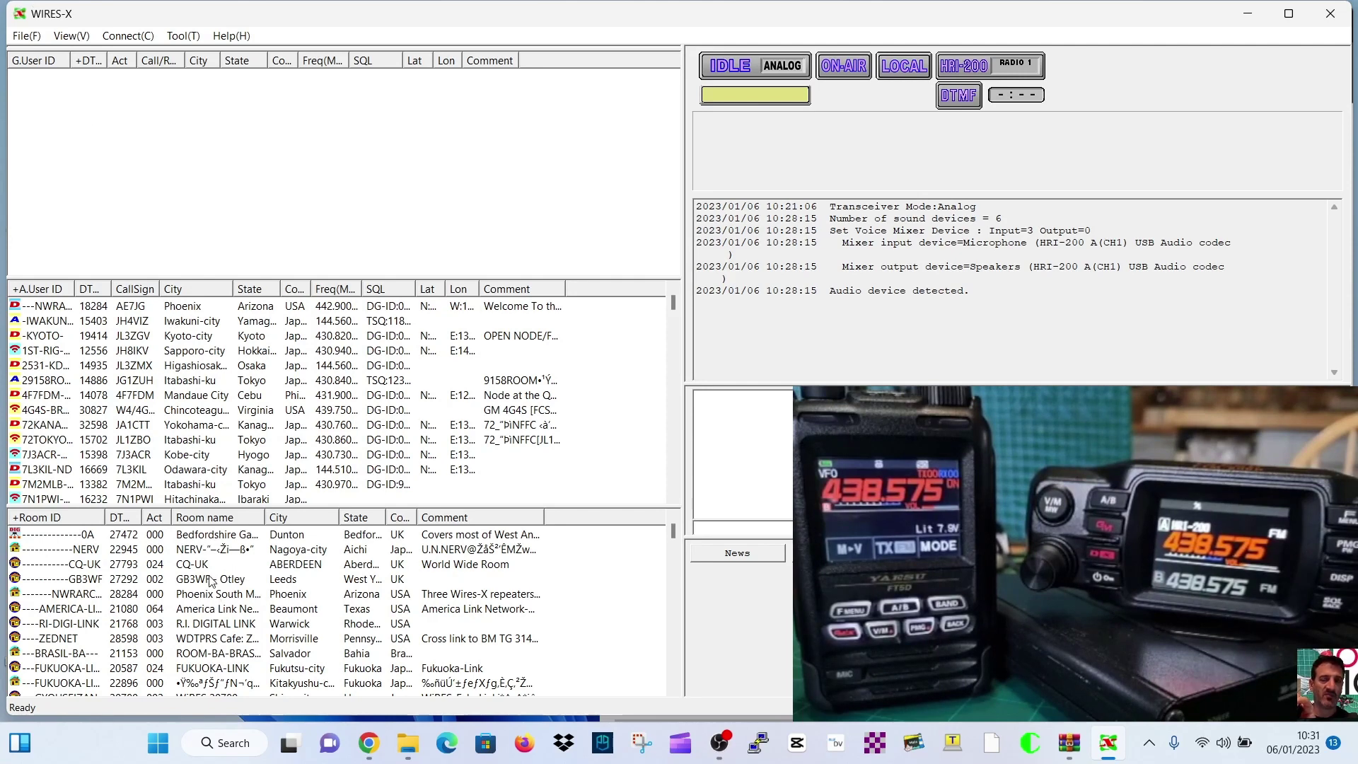
Add the CQ-UK room to the bookmark list.
click(98, 566)
right_click(98, 566)
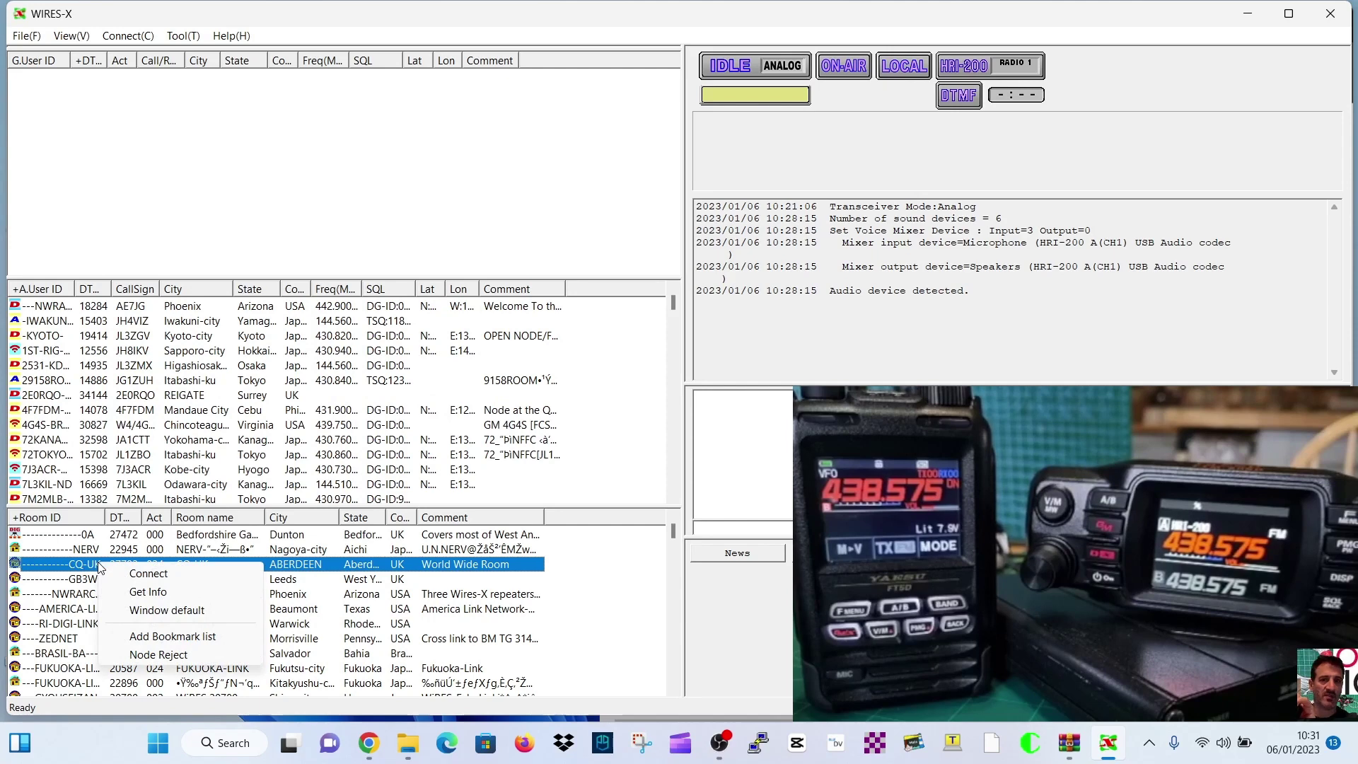
click(160, 637)
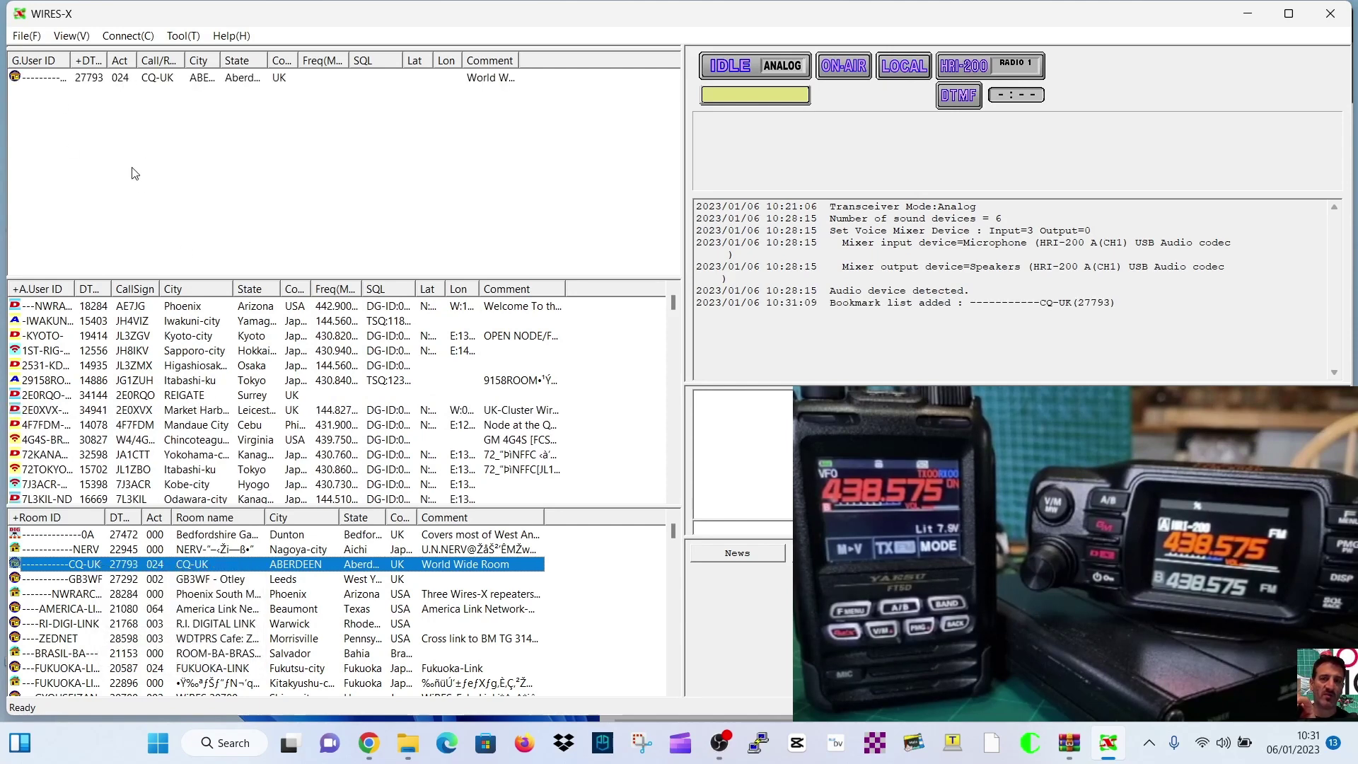
Connect the node to the AMERICA-LINK room using room ID 21080.
click(128, 36)
click(138, 77)
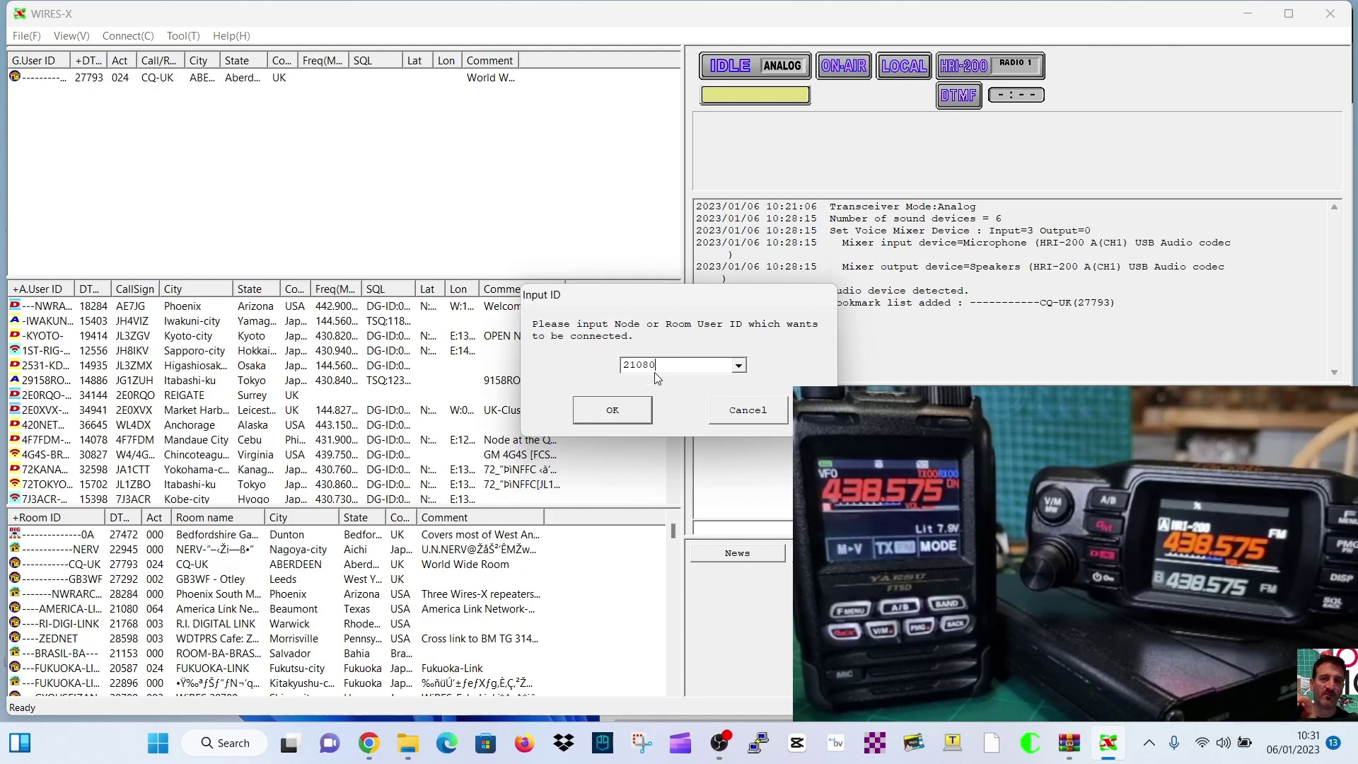
click(617, 416)
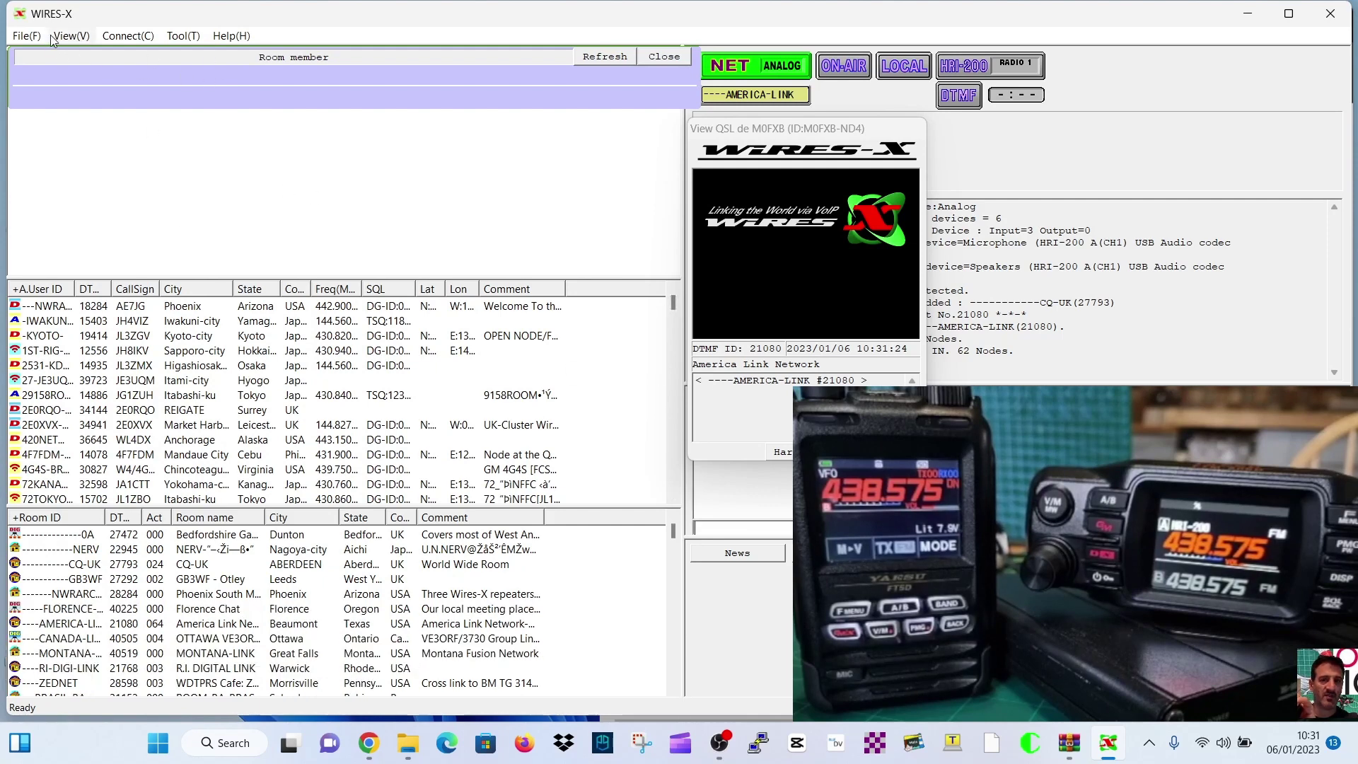
Run the WIRES-X network port check twice and close it.
click(127, 35)
mouse_move(190, 39)
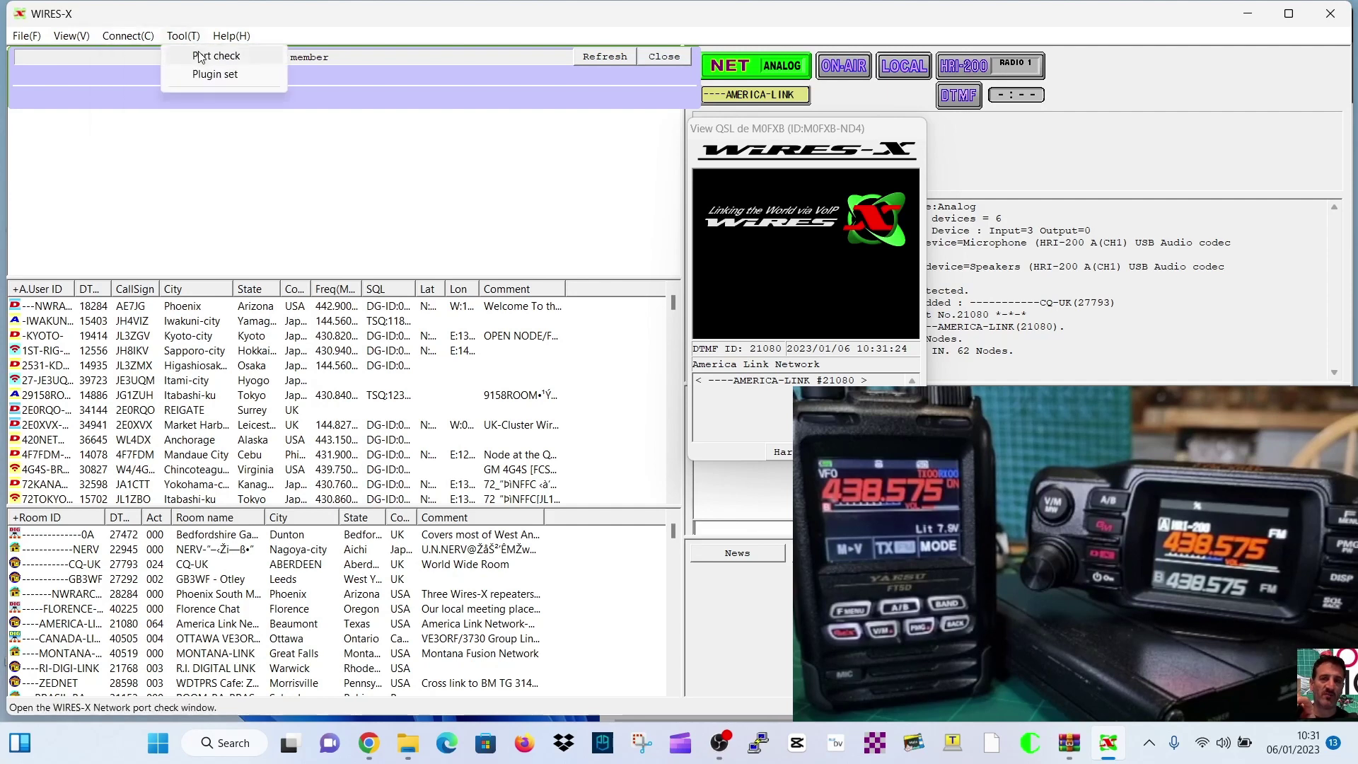
click(200, 56)
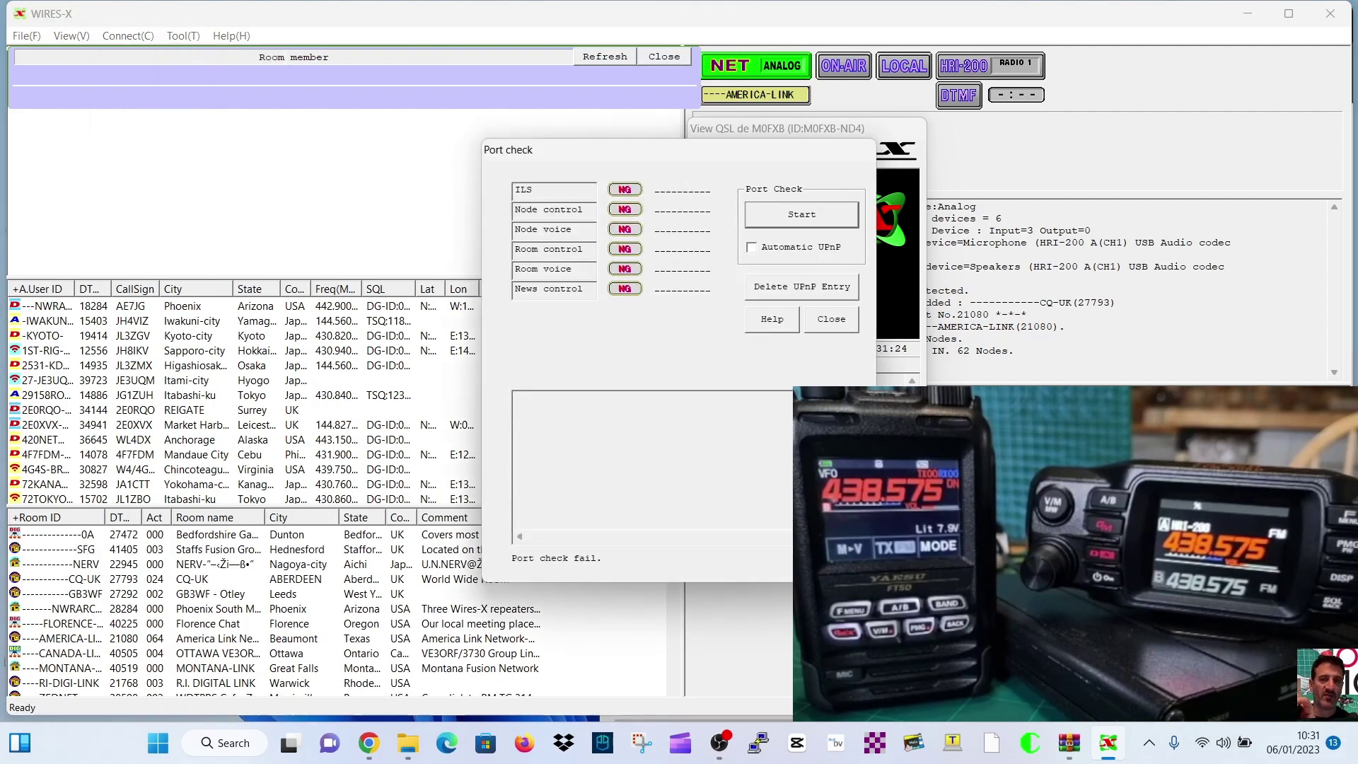
click(765, 221)
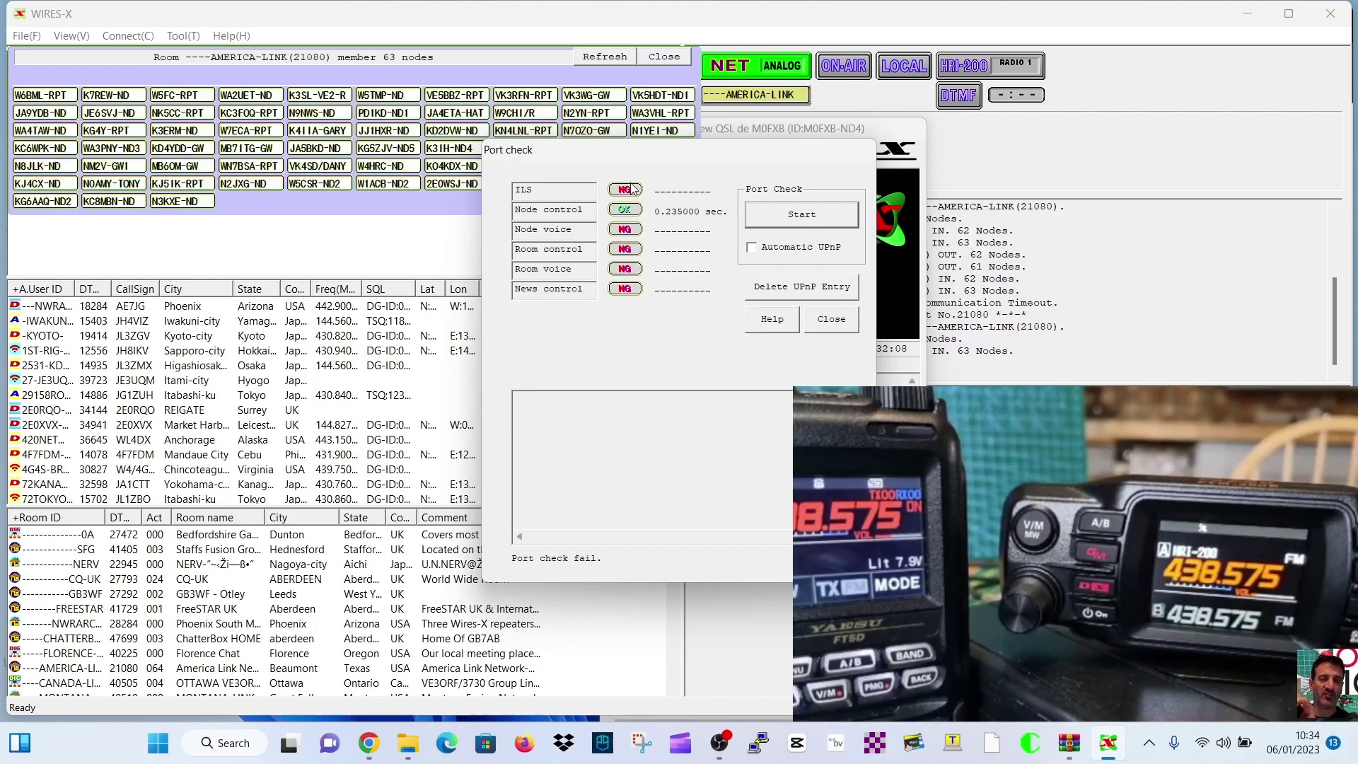
drag(693, 153, 545, 151)
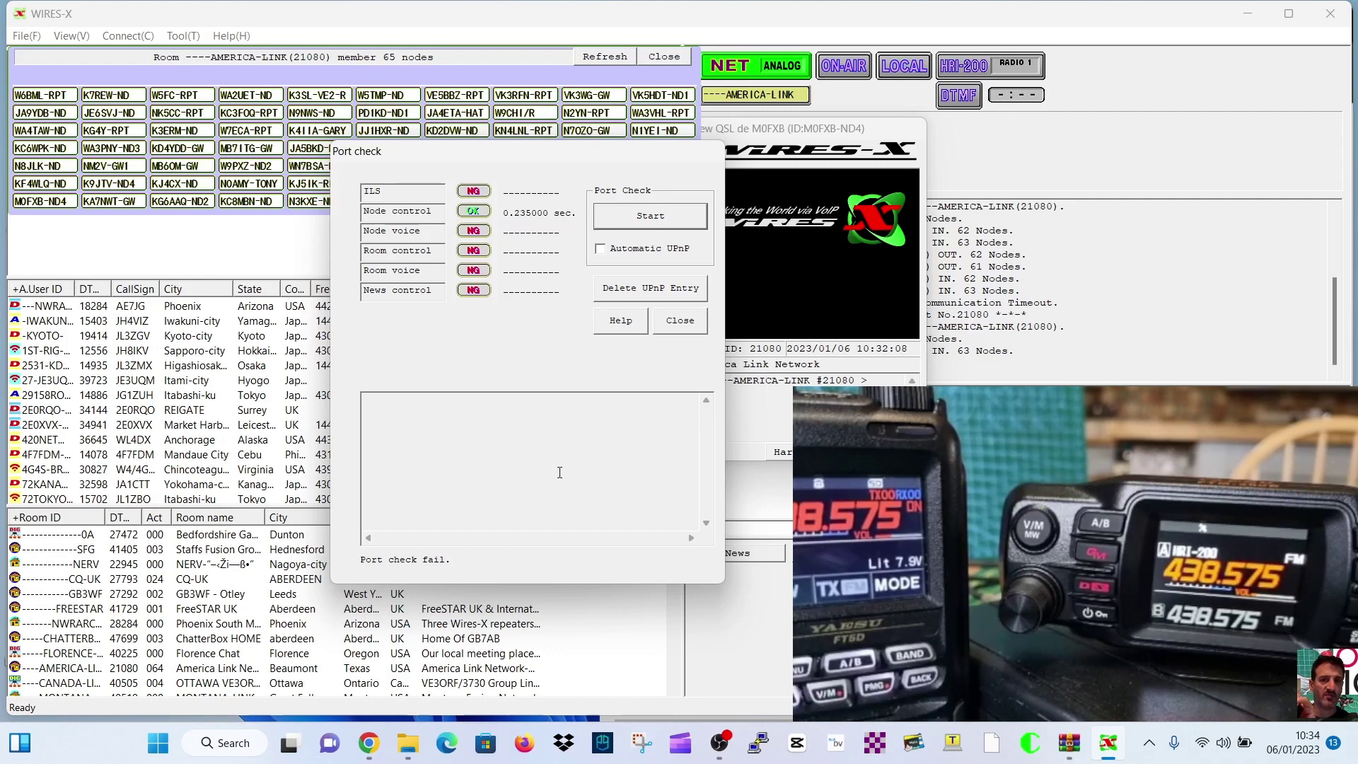
click(647, 216)
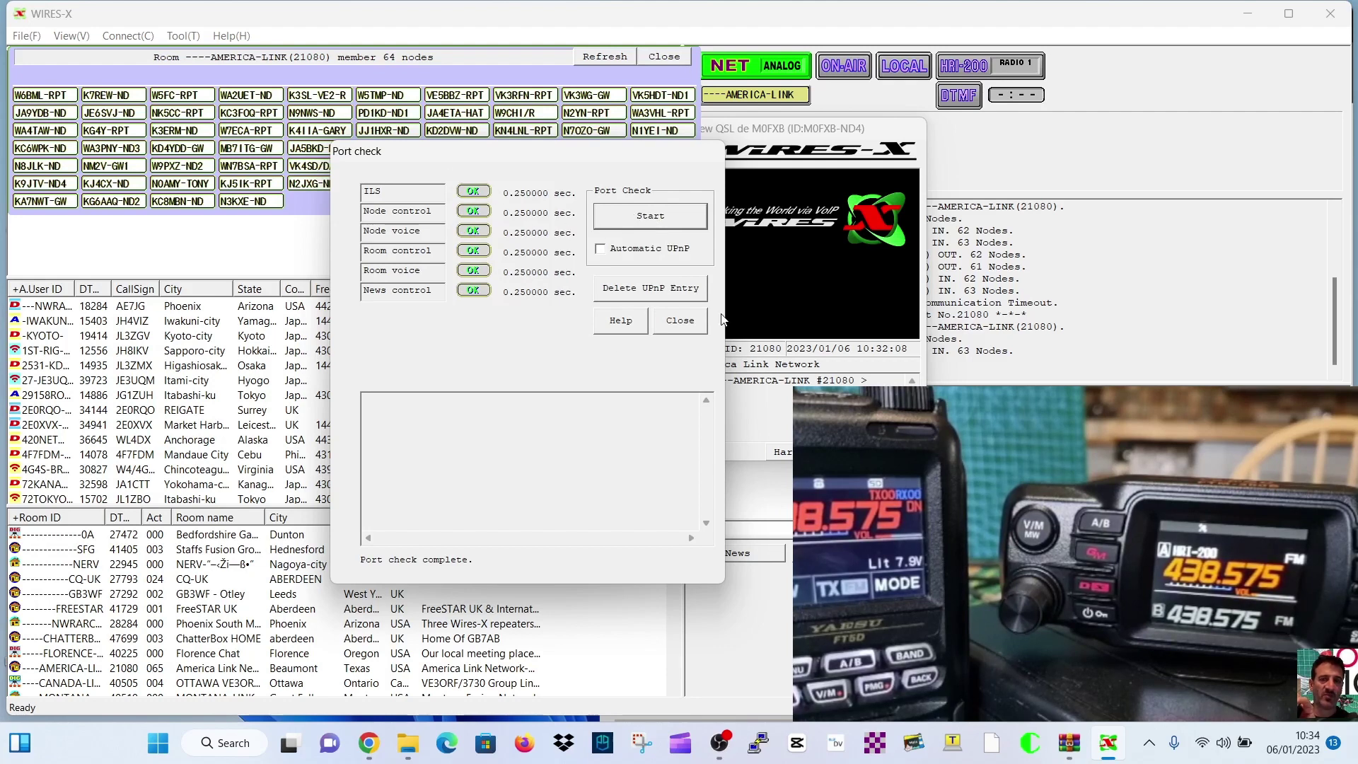
click(680, 322)
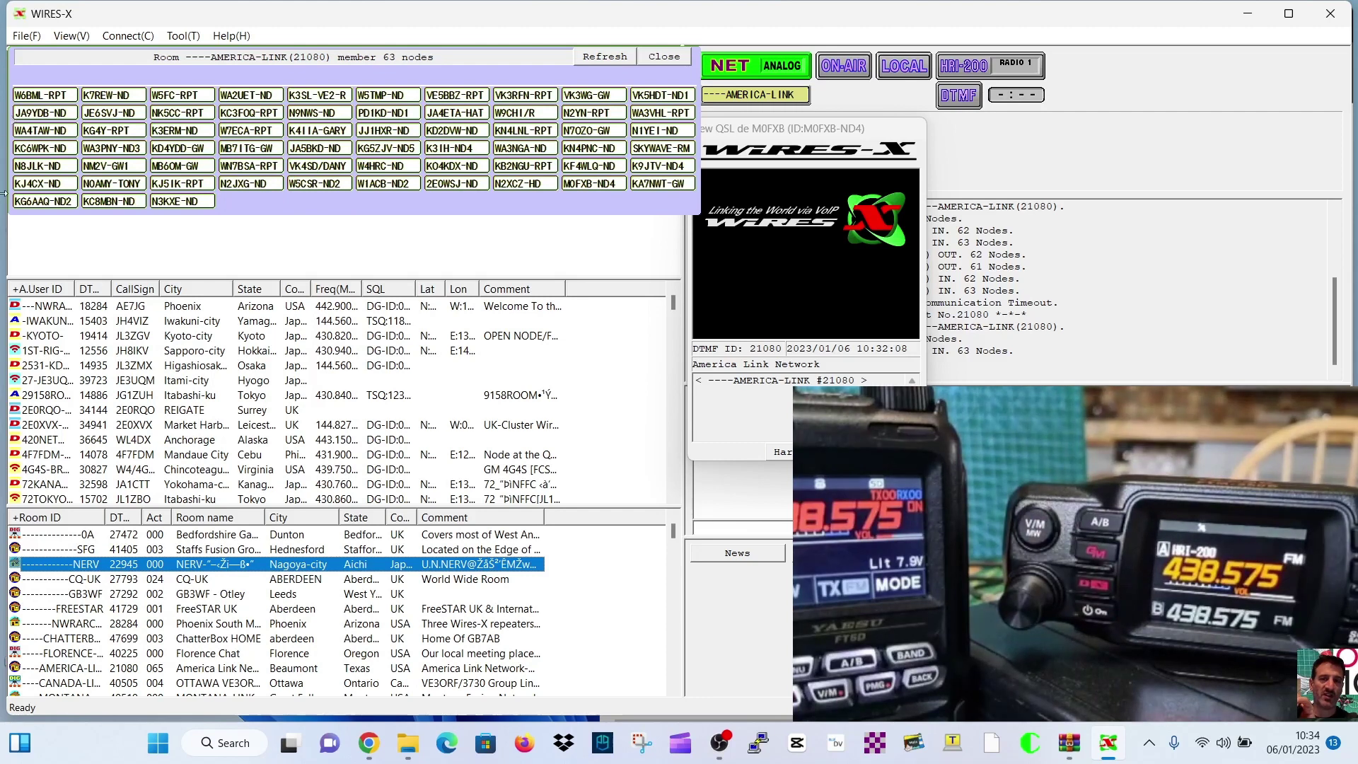
Review the transceiver settings while the node is connected to the room.
click(25, 36)
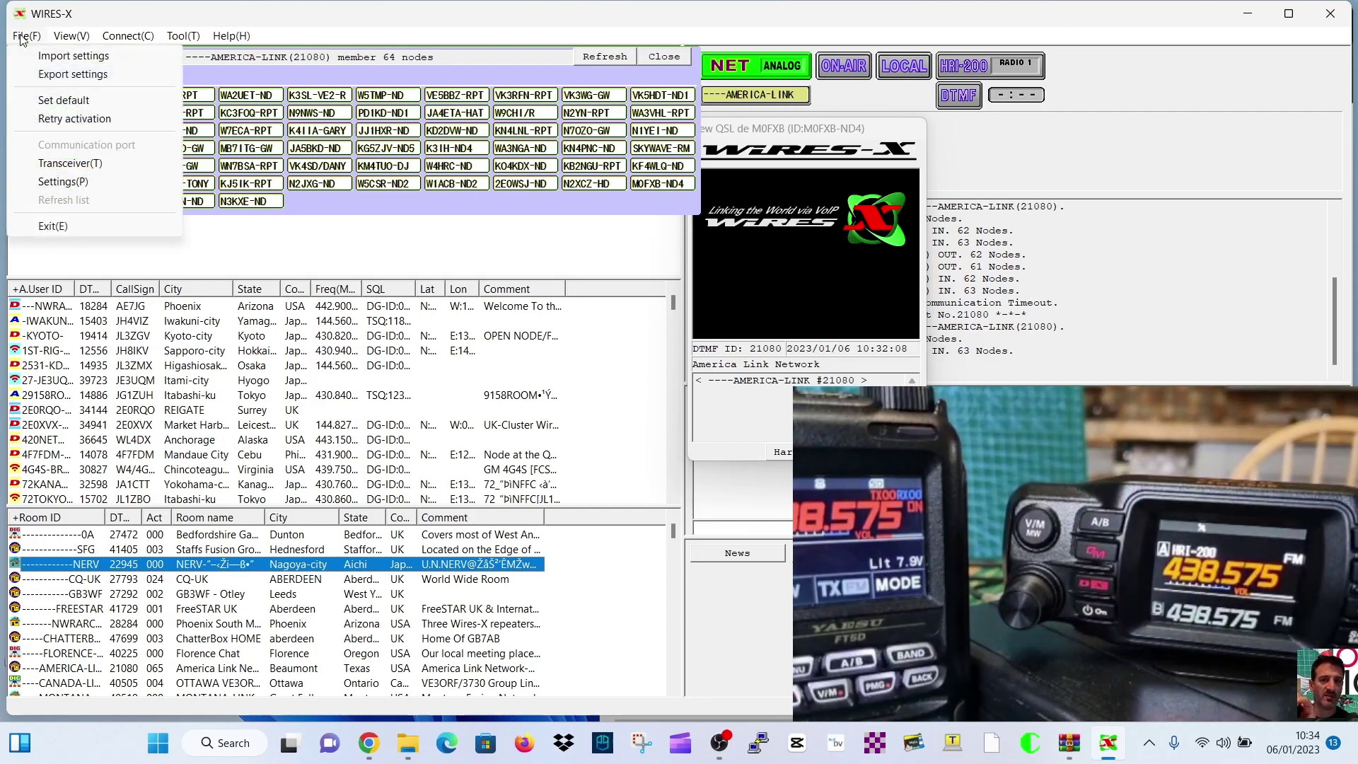
click(75, 165)
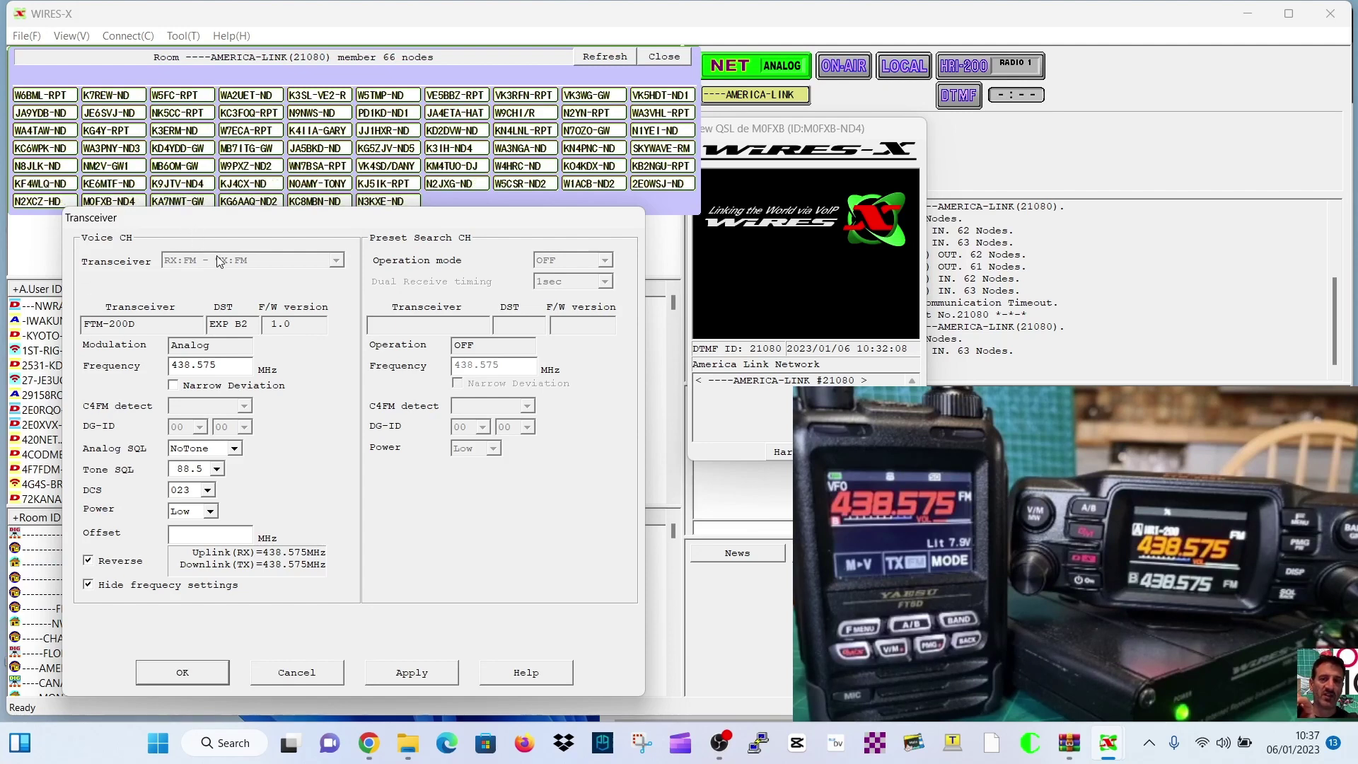
click(183, 673)
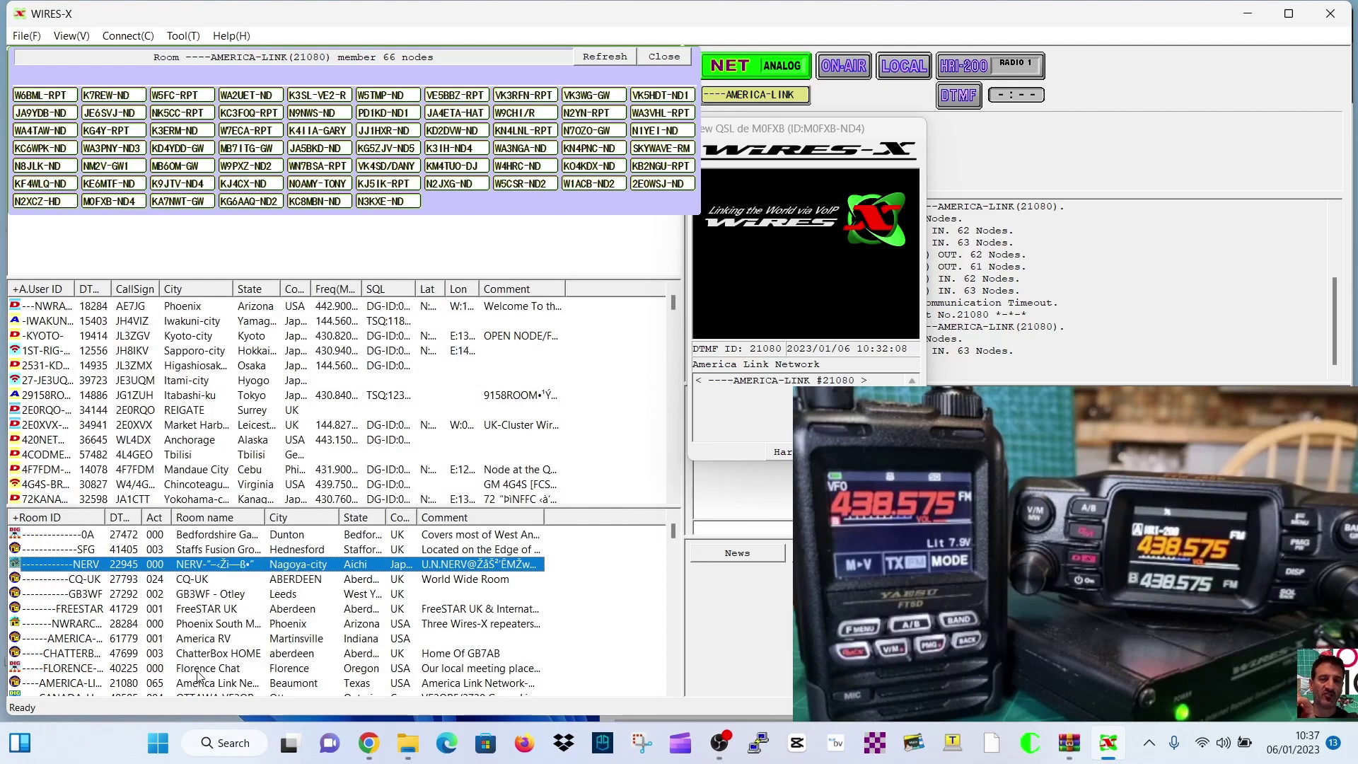
Disconnect the node from the AMERICA-LINK room and set the transceiver to RX:DIGITAL - TX:DIGITAL.
click(131, 38)
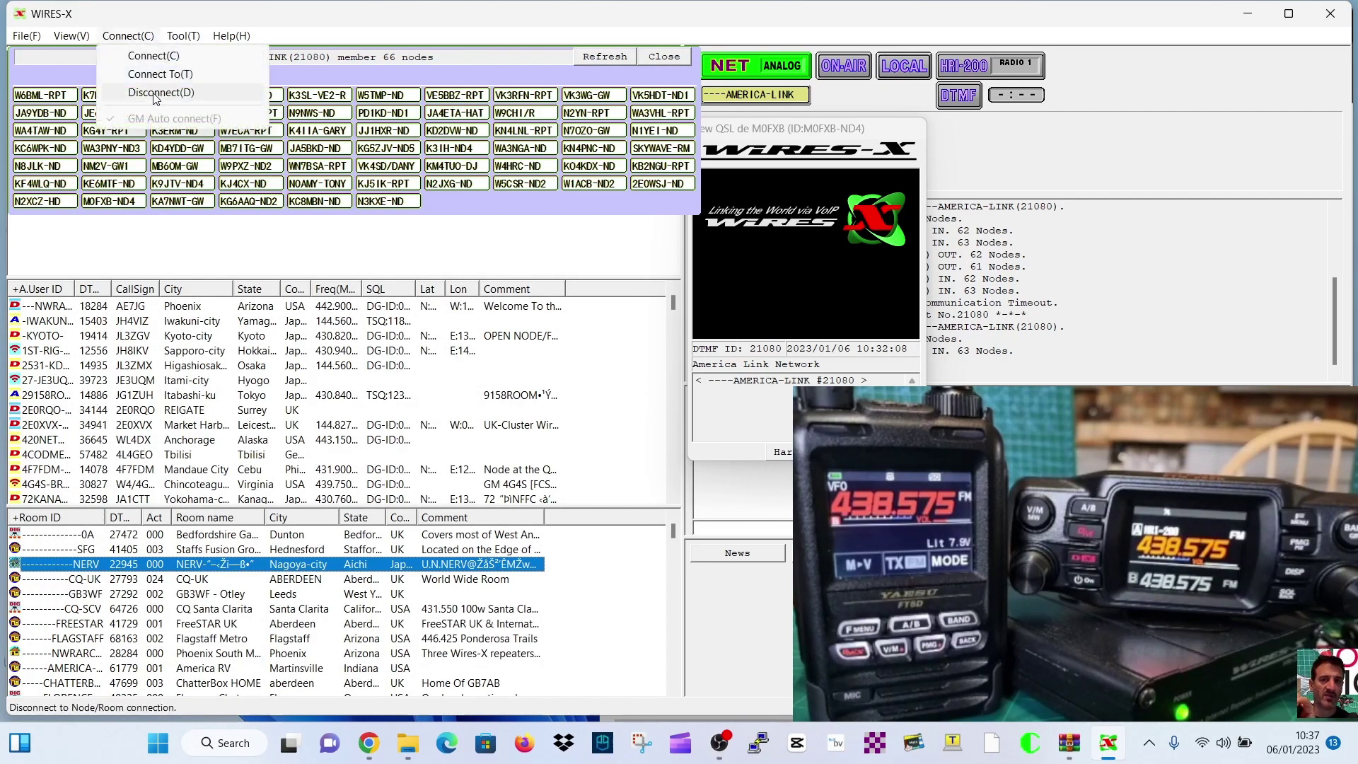
click(156, 93)
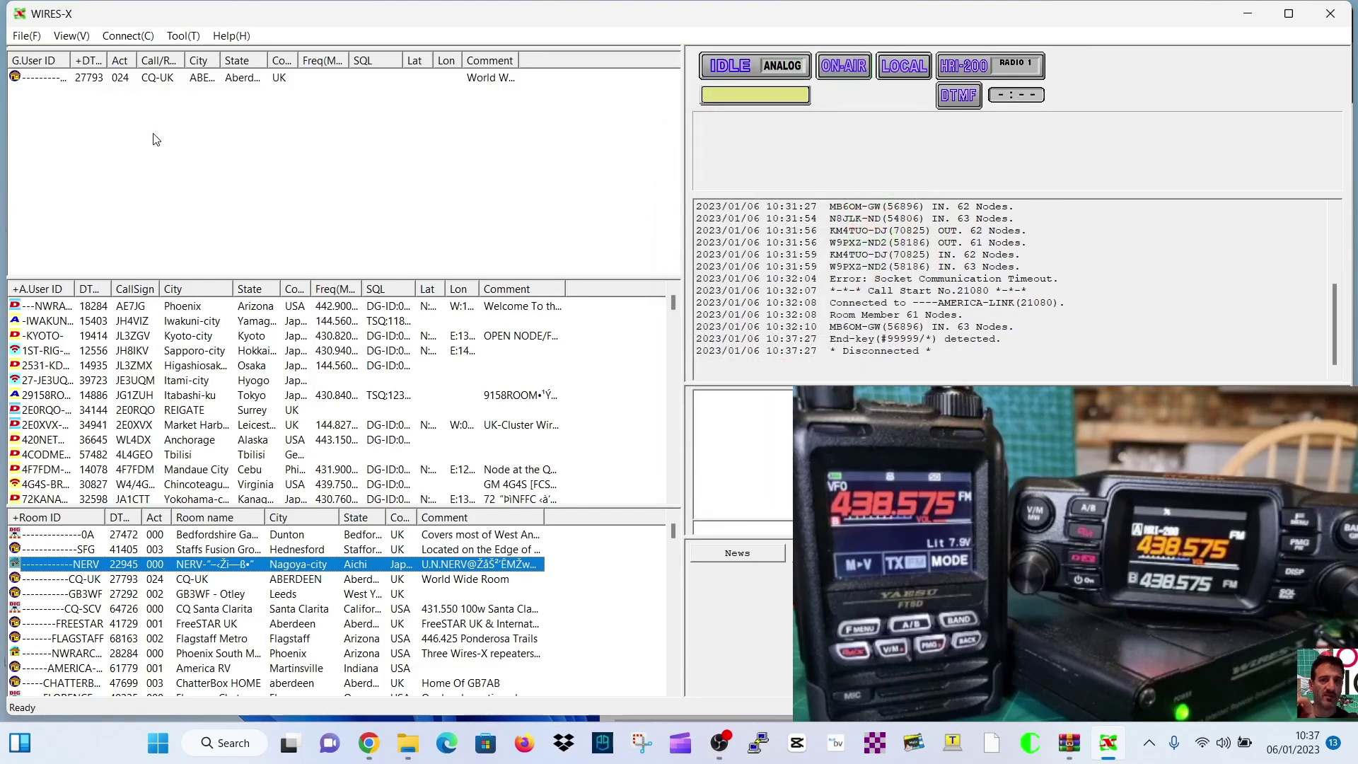
click(26, 35)
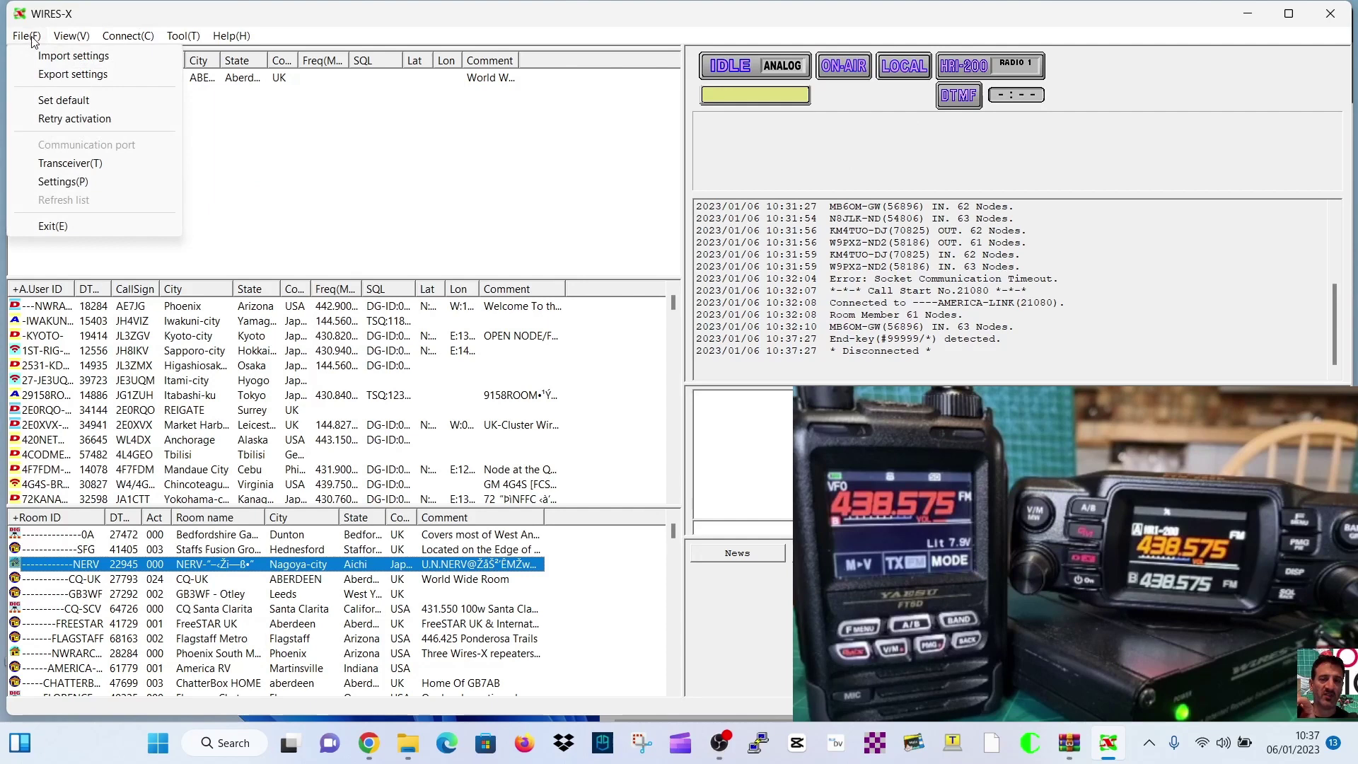
click(74, 164)
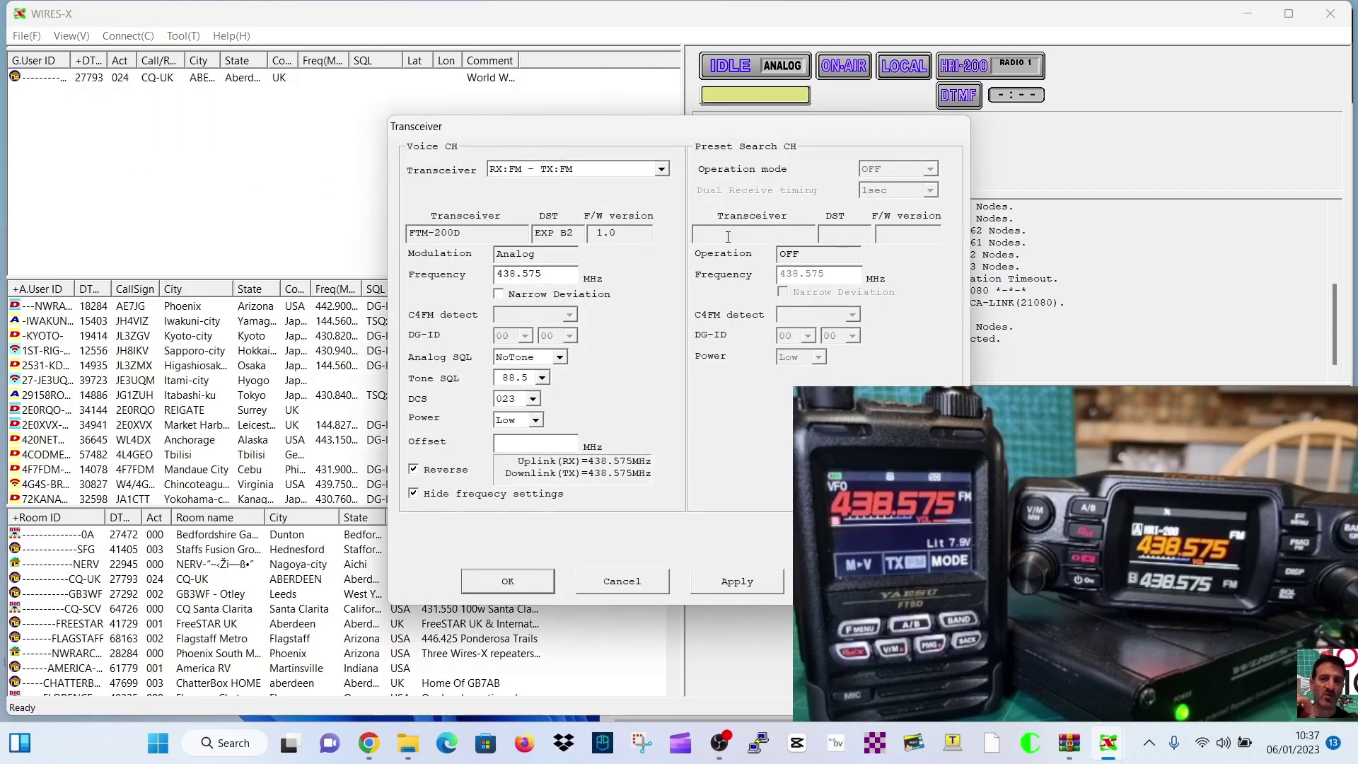
click(668, 170)
click(638, 195)
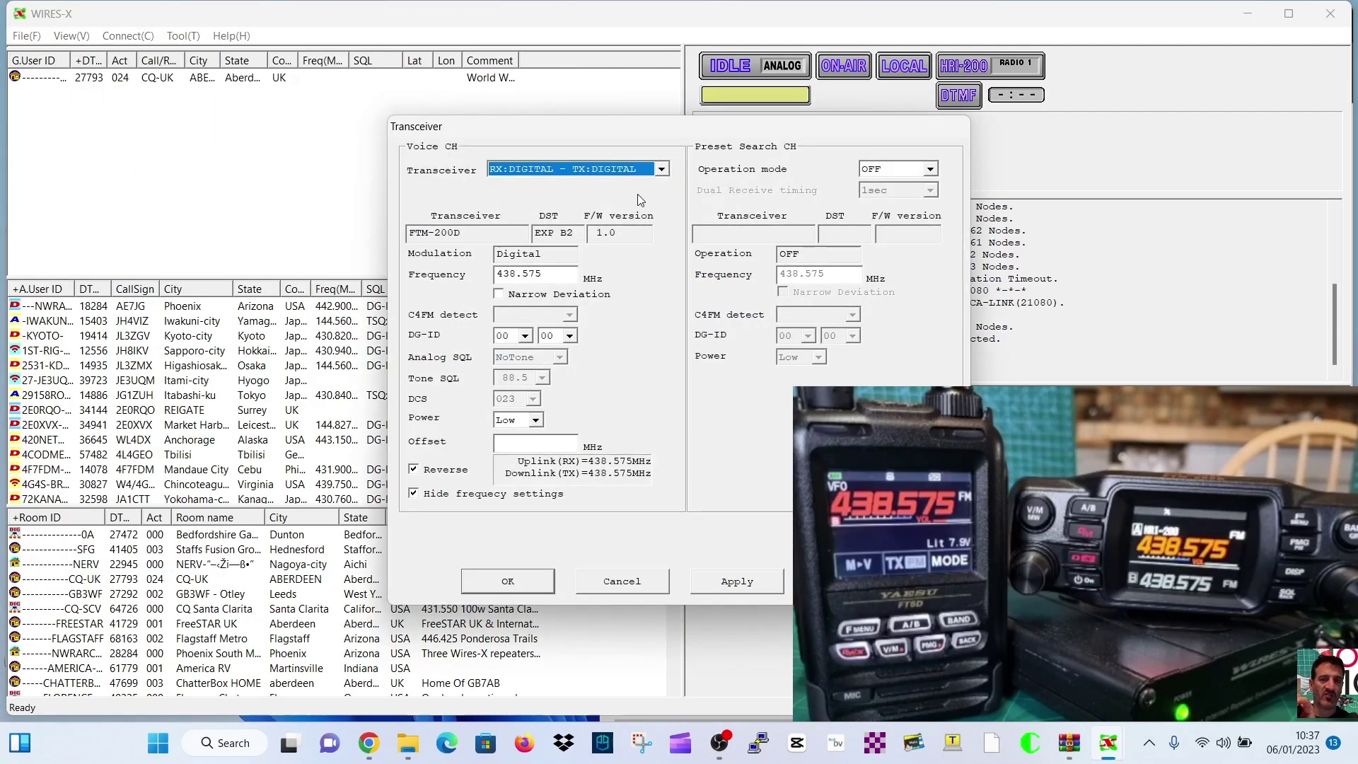
click(744, 591)
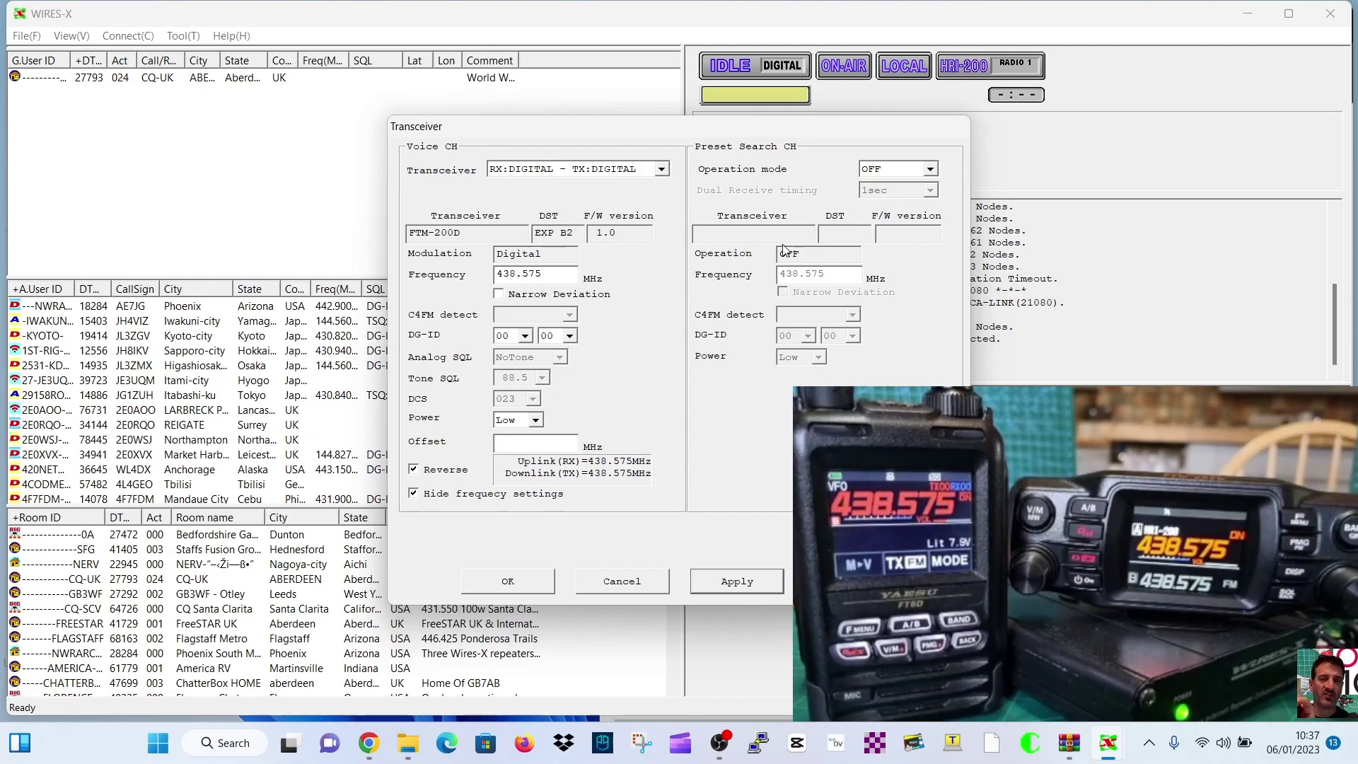
click(507, 581)
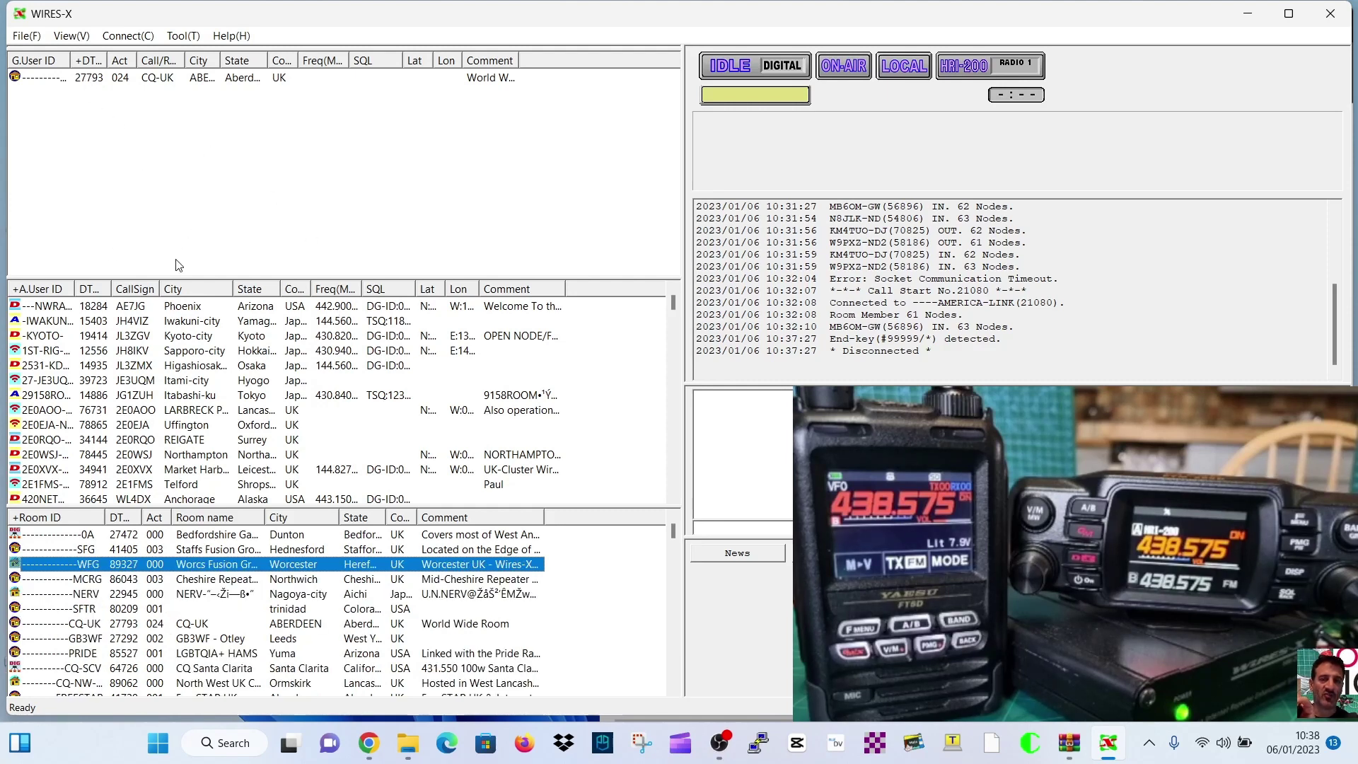
Add the FREESTAR room to the bookmark list.
scroll(160, 602, down, 1)
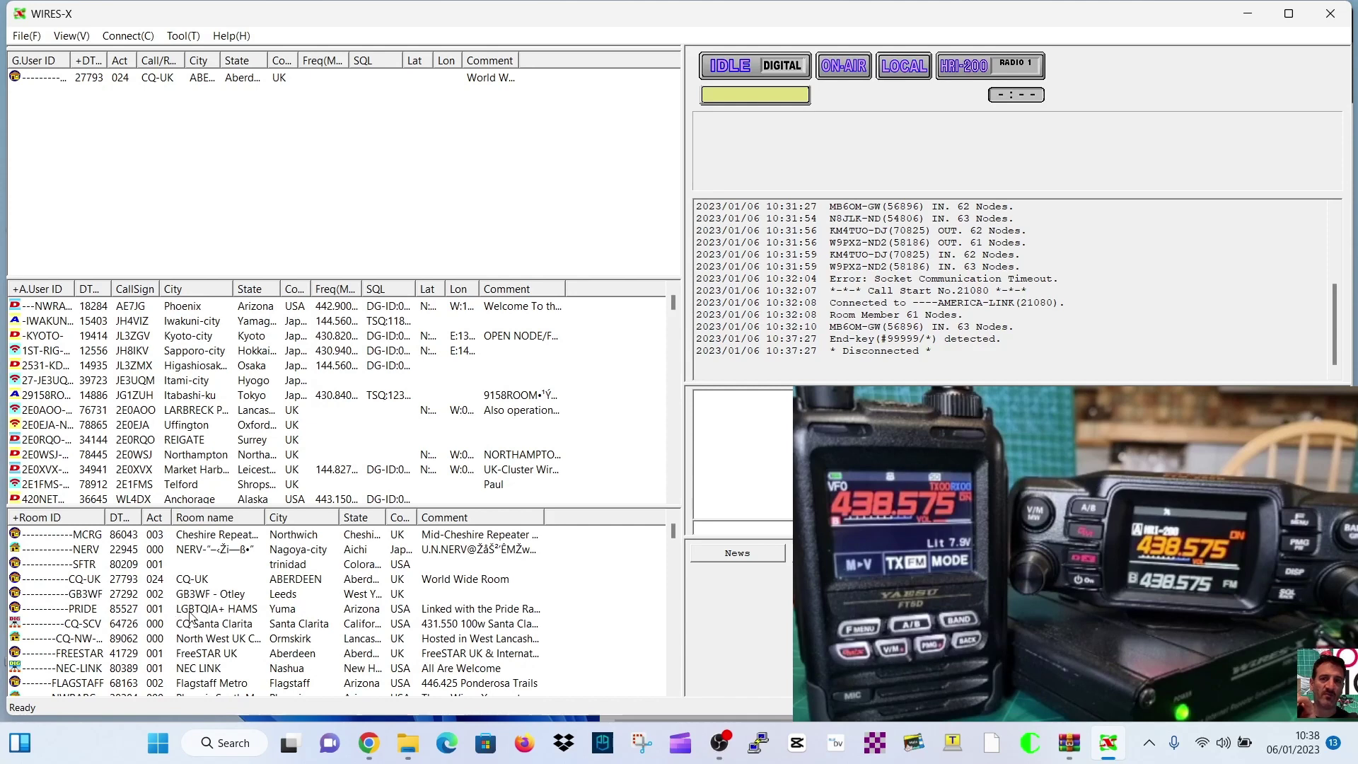
scroll(190, 617, down, 2)
scroll(223, 627, up, 2)
scroll(223, 627, down, 1)
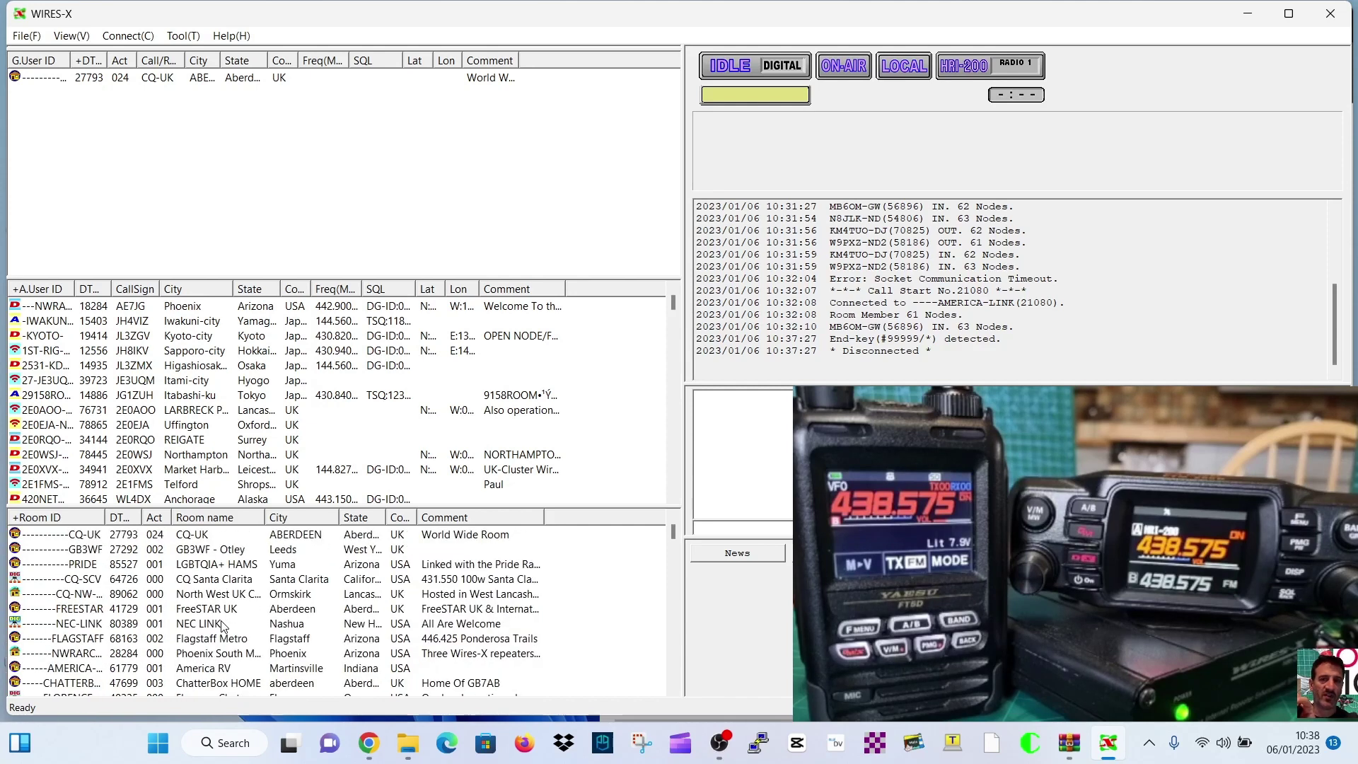
right_click(109, 612)
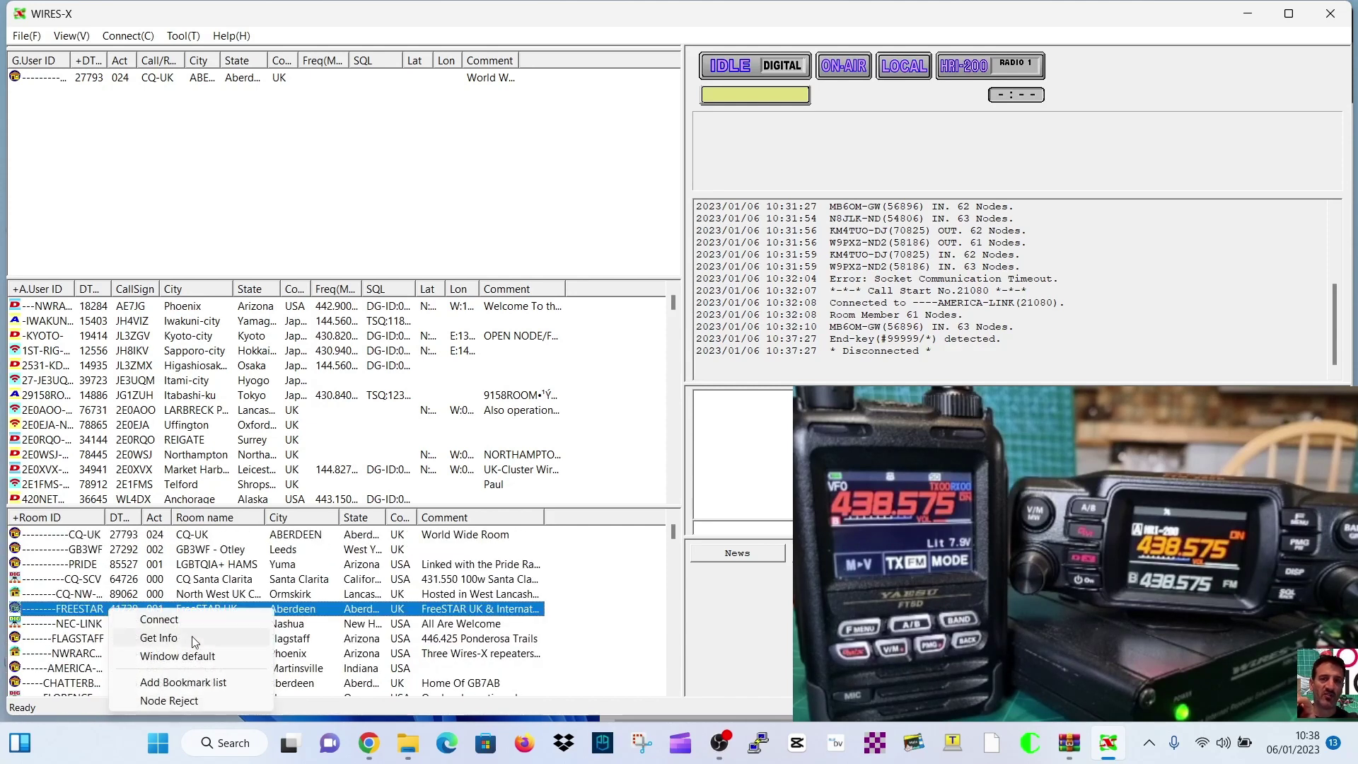
click(186, 682)
scroll(196, 669, down, 2)
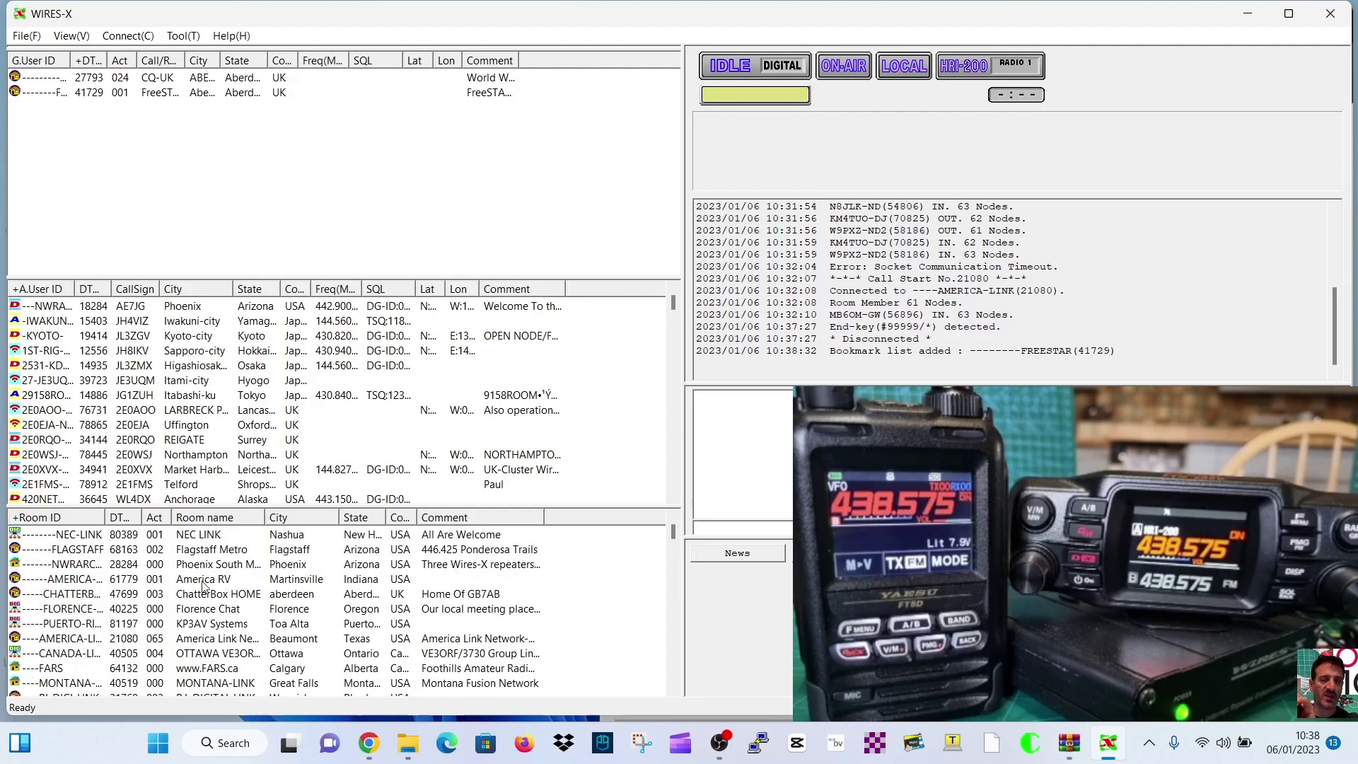
scroll(86, 584, up, 3)
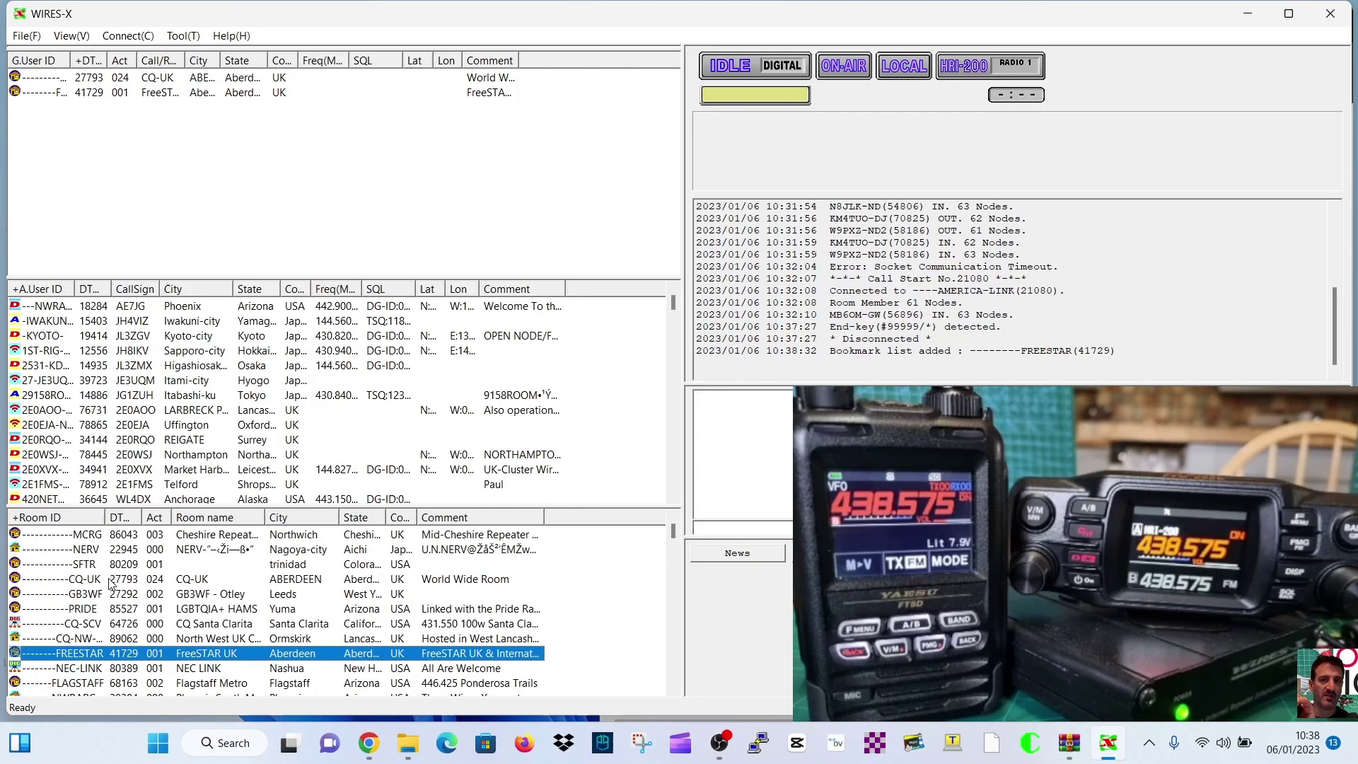
scroll(287, 574, down, 5)
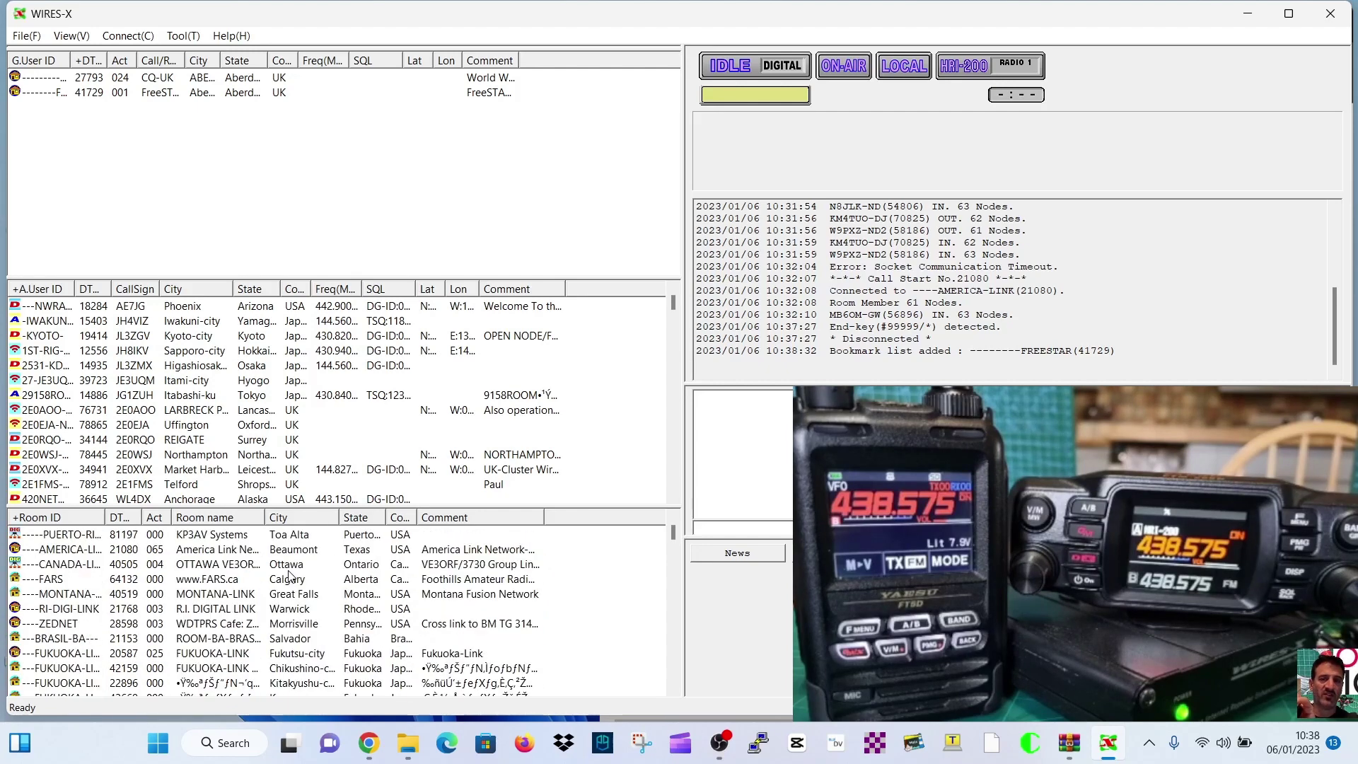
scroll(290, 576, up, 6)
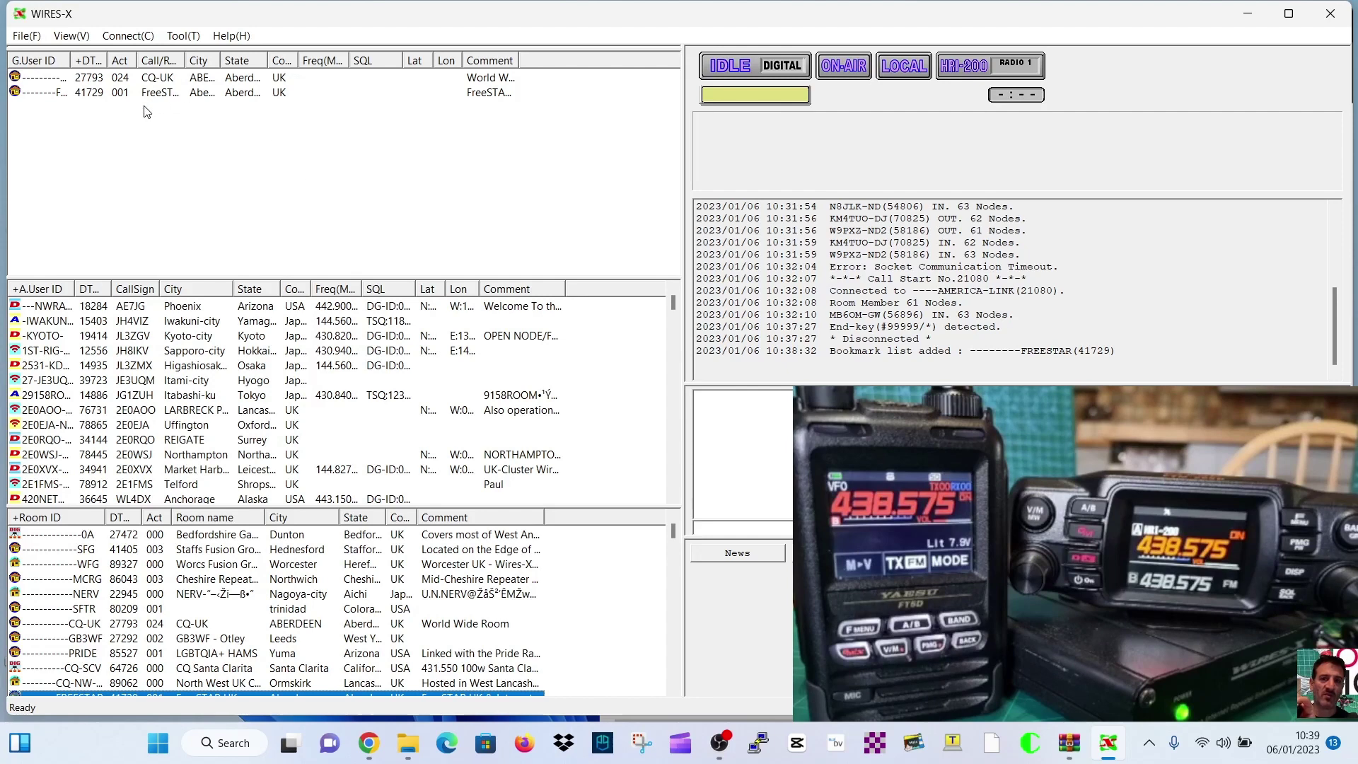
Connect the node to the bookmarked CQ-UK room.
click(100, 82)
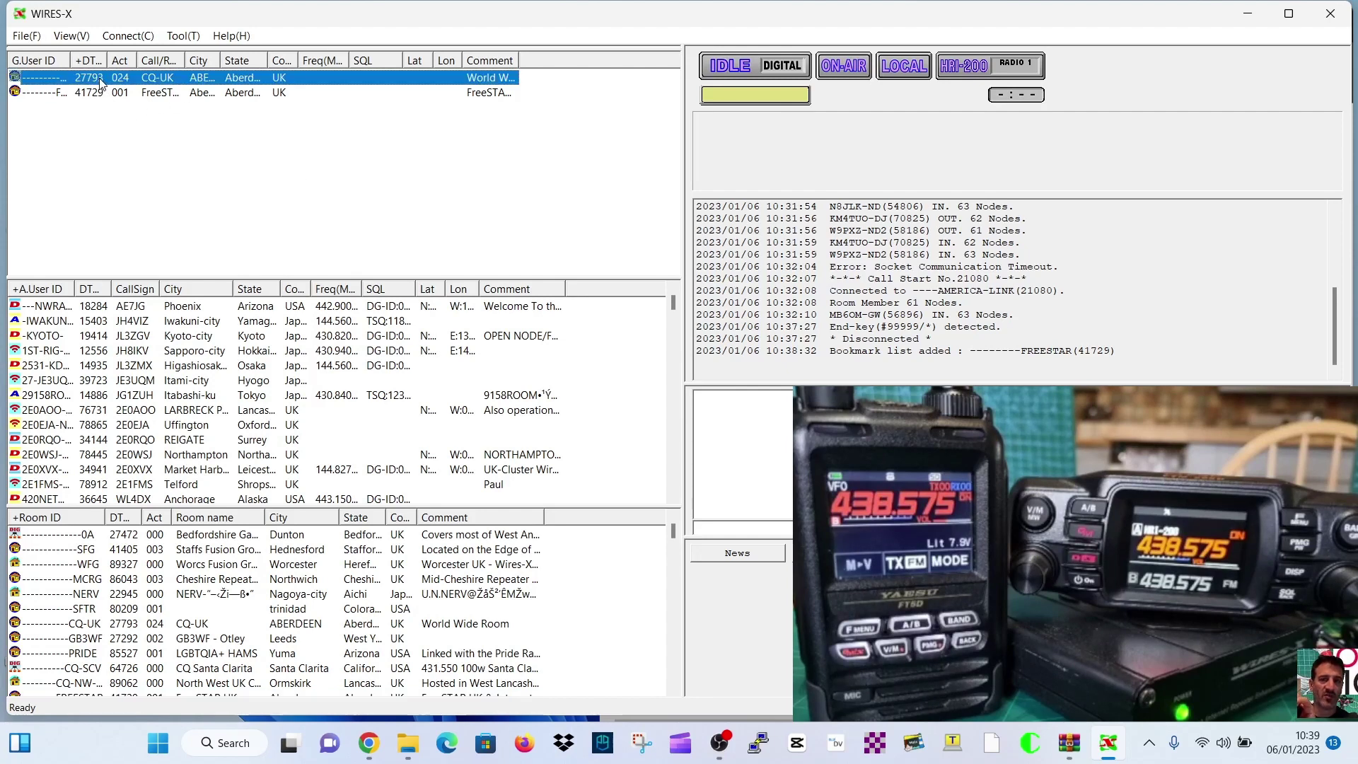
right_click(100, 82)
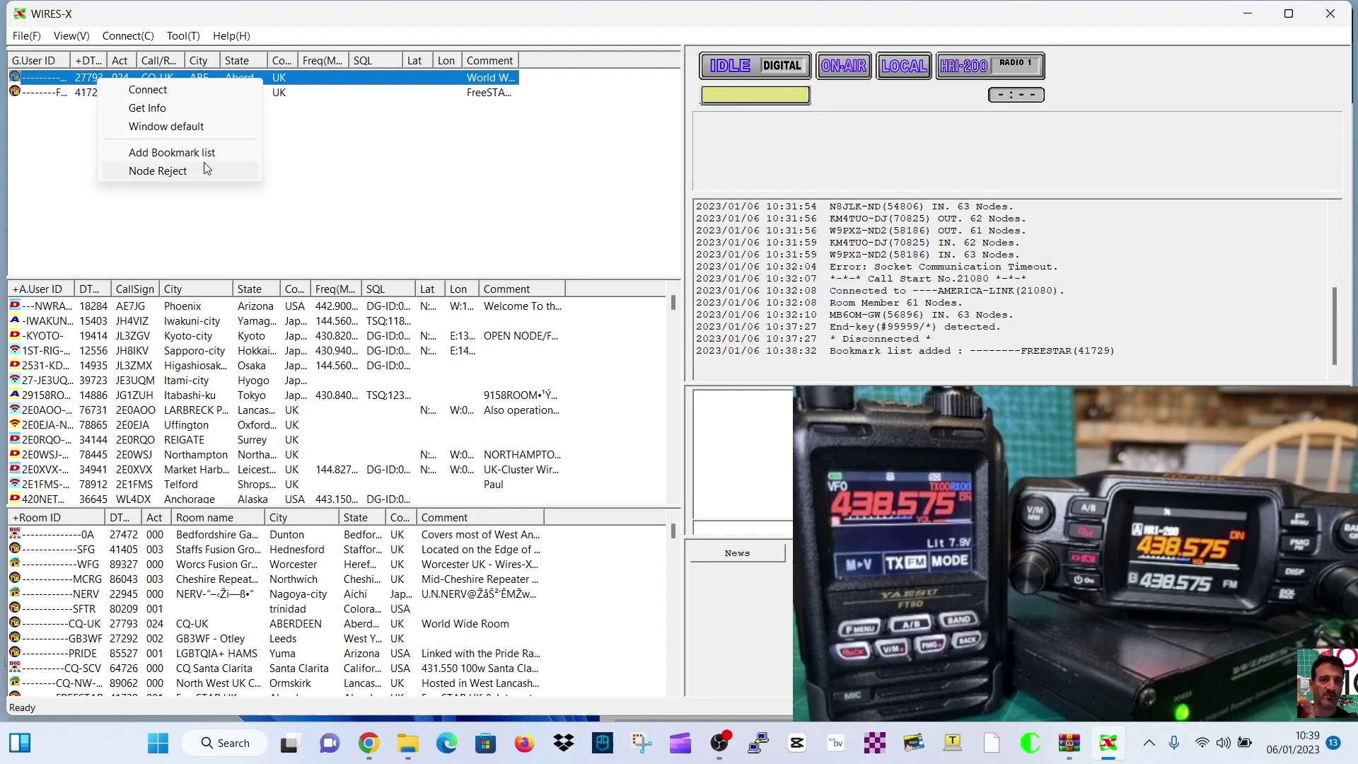
click(156, 94)
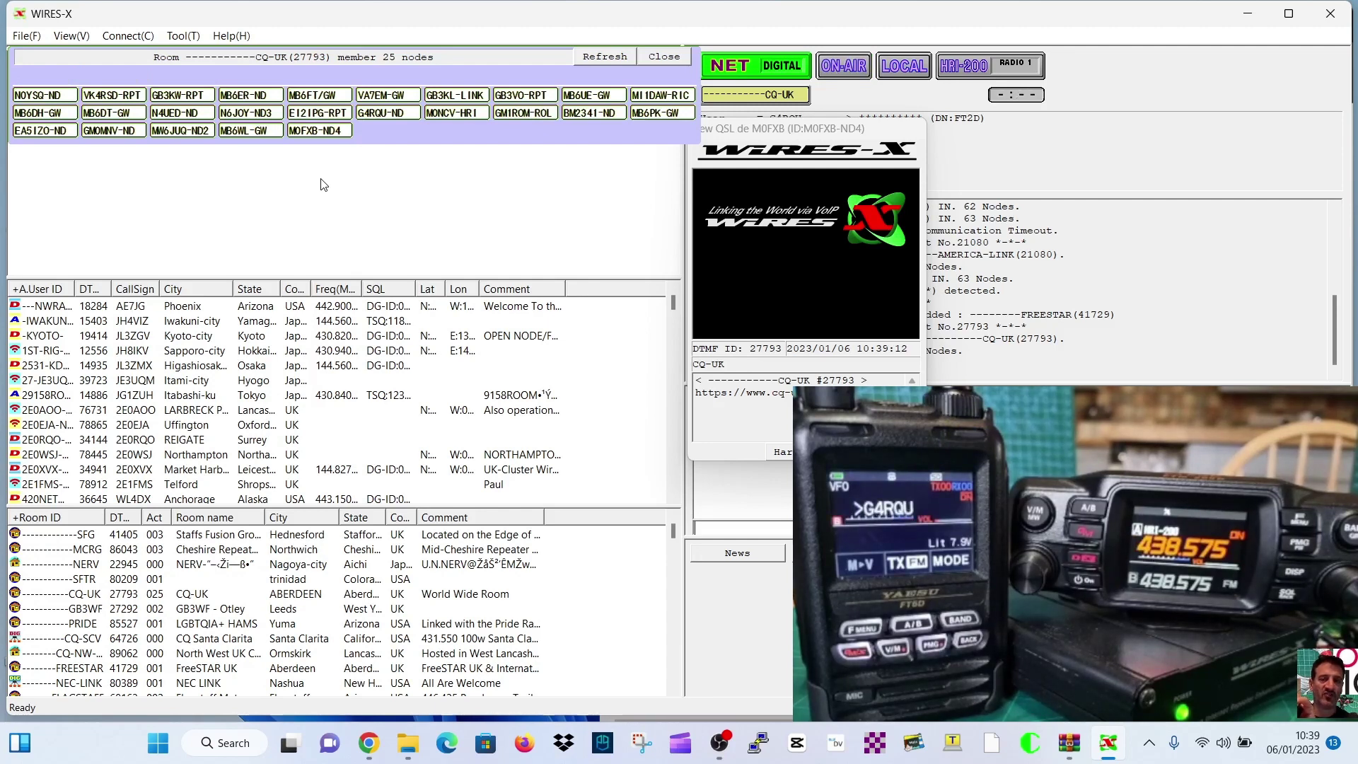
Disconnect the node from the CQ-UK room and reconnect to it from the bookmark list.
key(alt+c)
key(d)
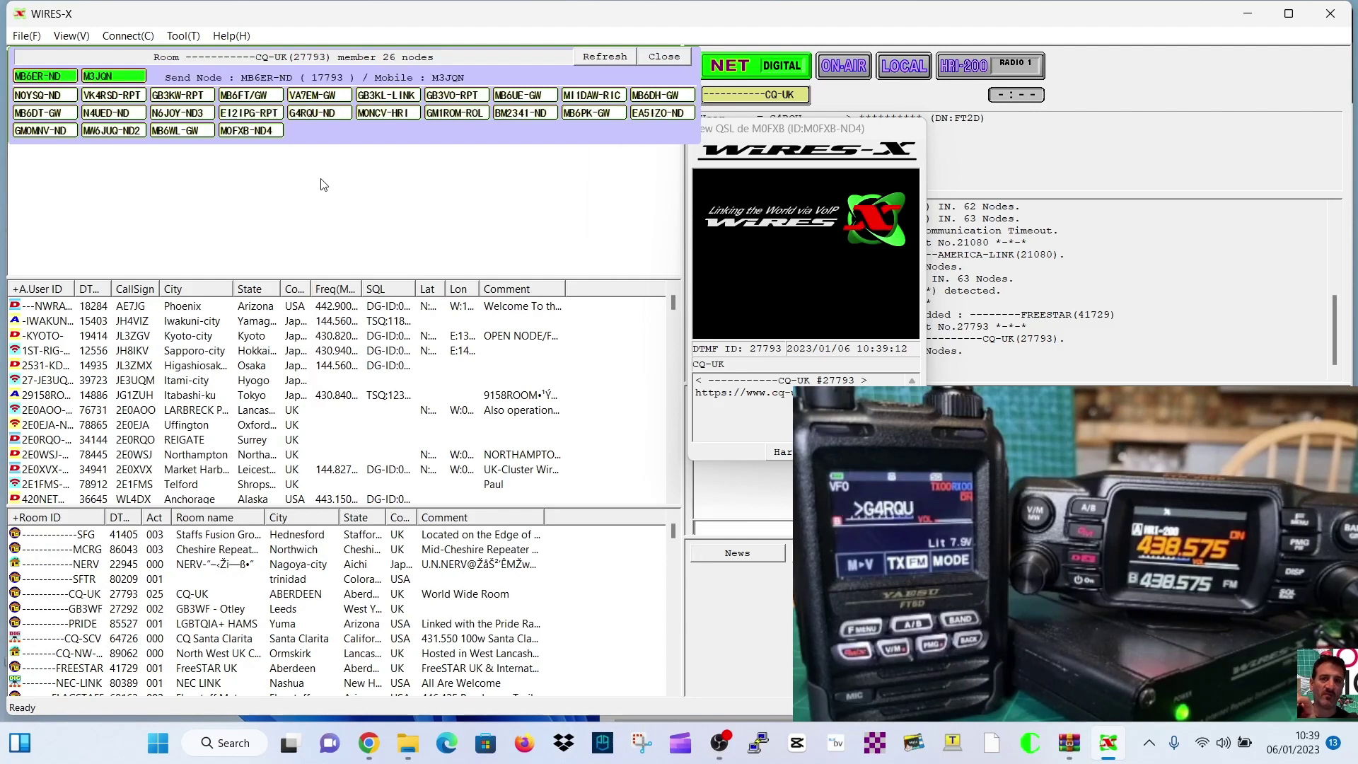
click(134, 82)
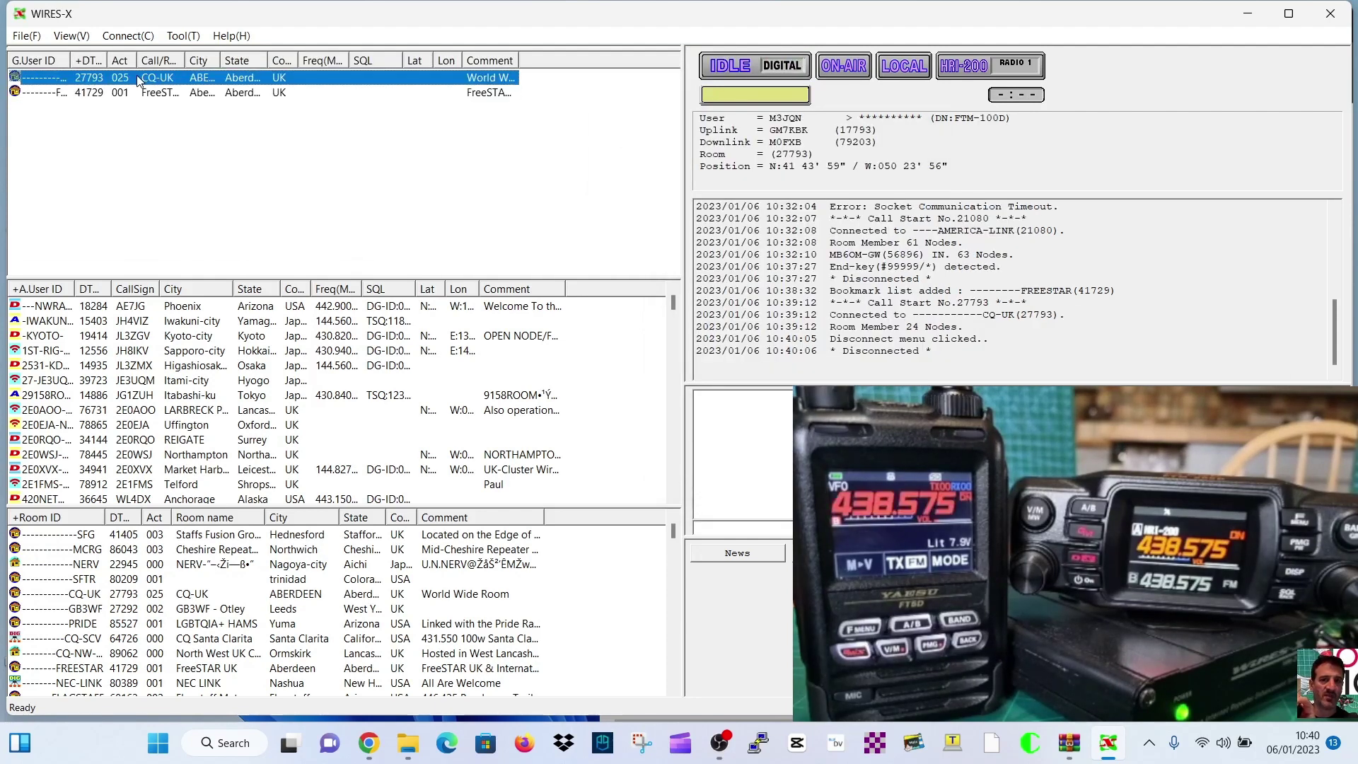
right_click(137, 77)
click(187, 87)
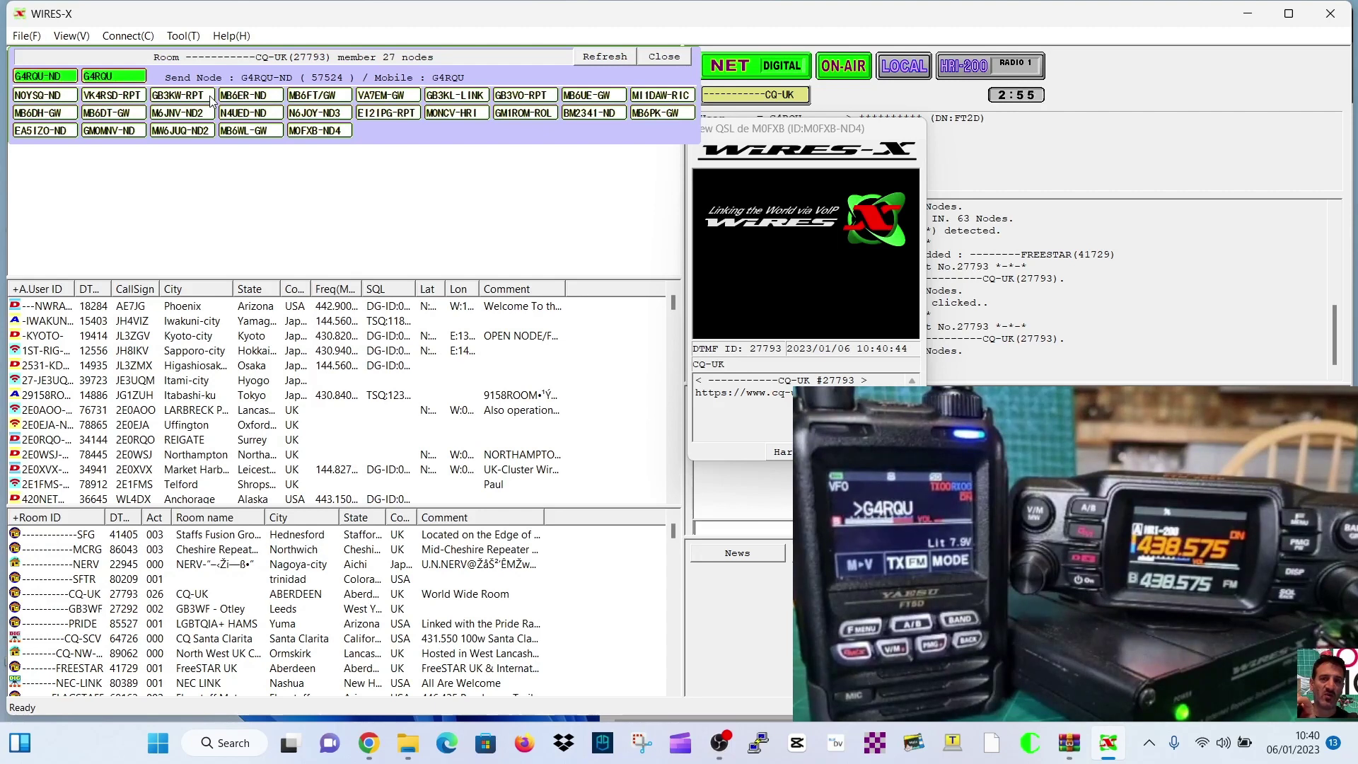
Move the View QSL window over the node and room lists so it uncovers the connection log.
click(26, 37)
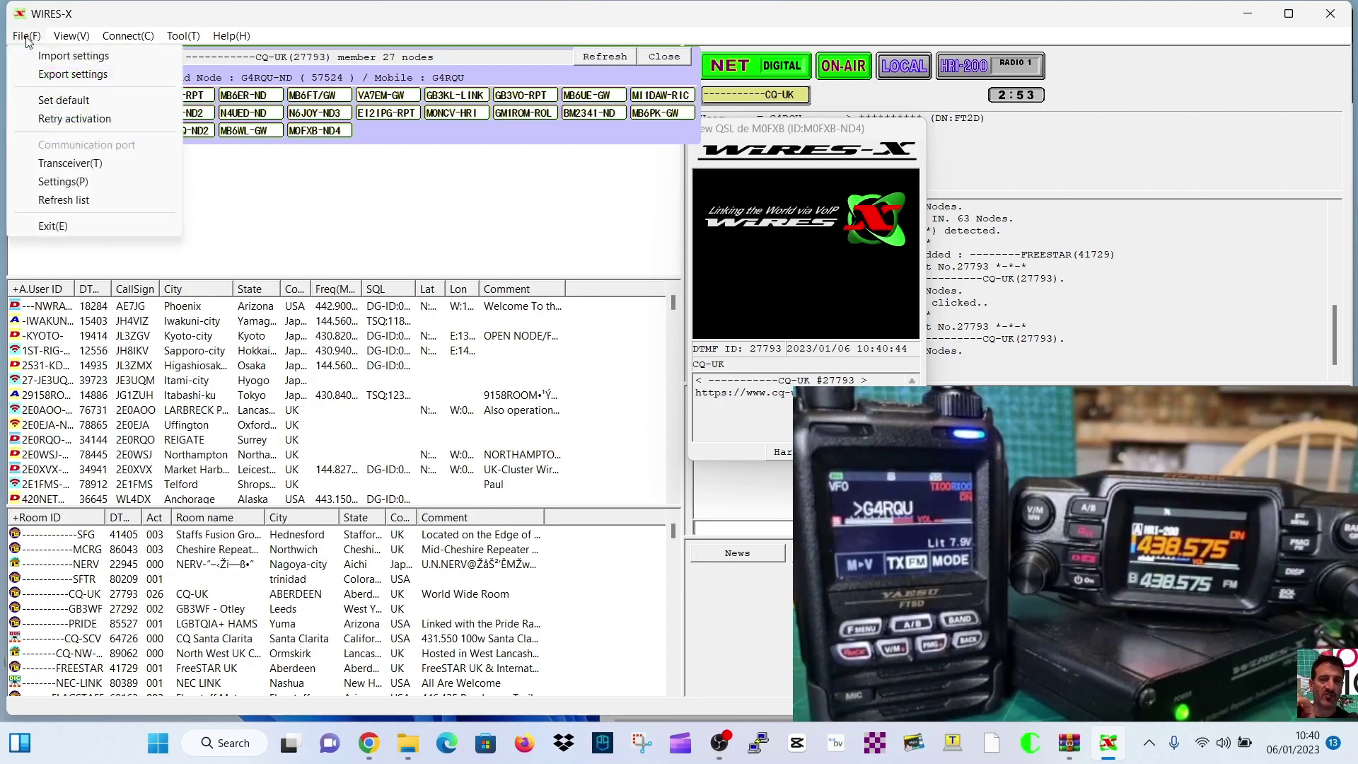
mouse_move(66, 42)
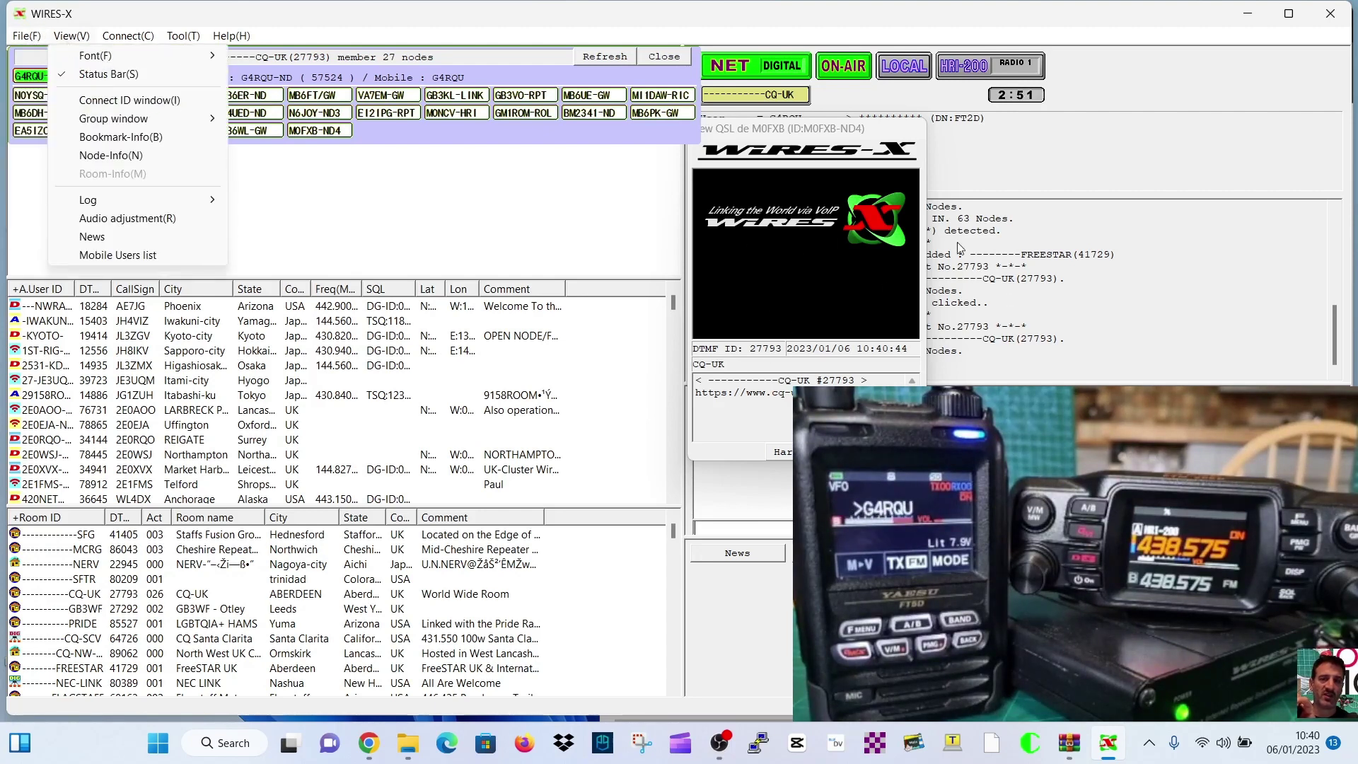
drag(827, 133, 507, 163)
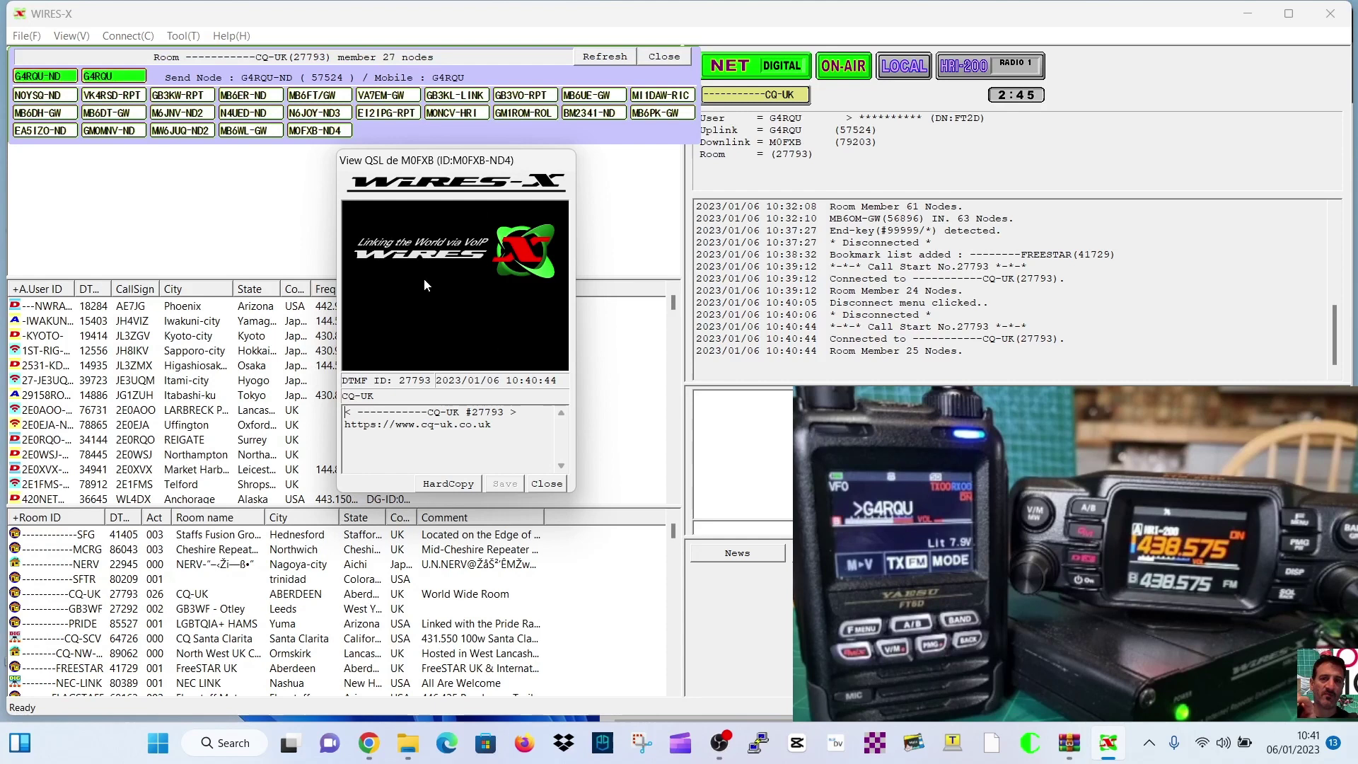
drag(426, 162, 500, 200)
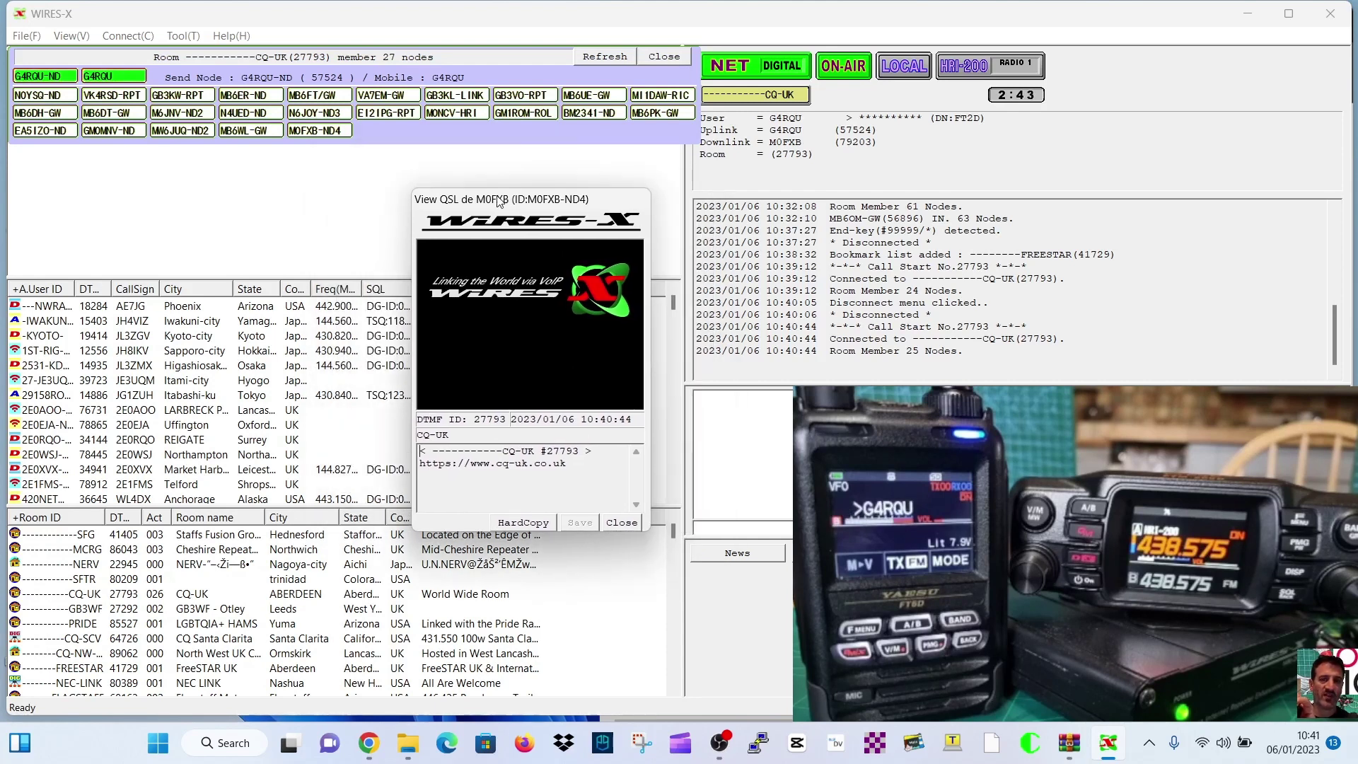